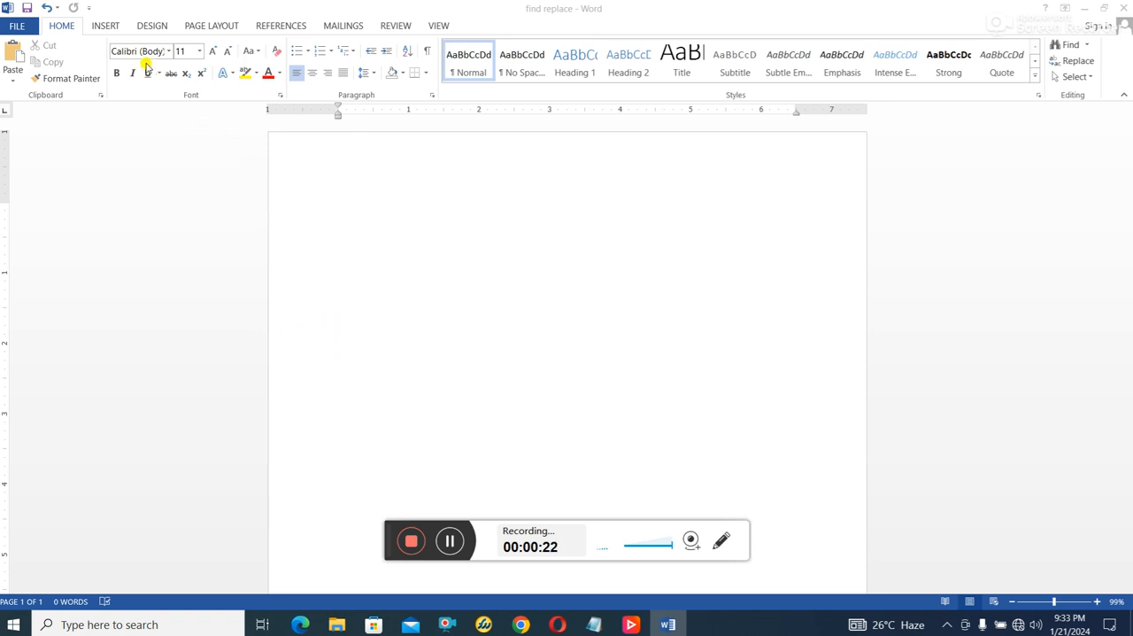
# - Insert a table with 5 columns and 3 rows at the start of the document
pyautogui.click(106, 25)
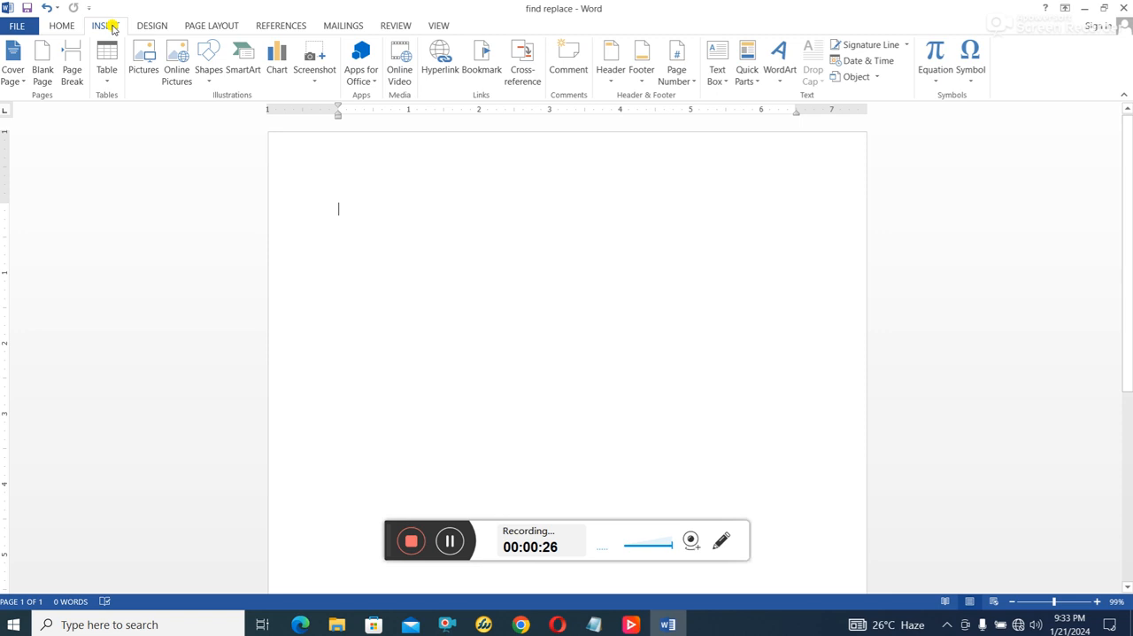
pyautogui.click(108, 75)
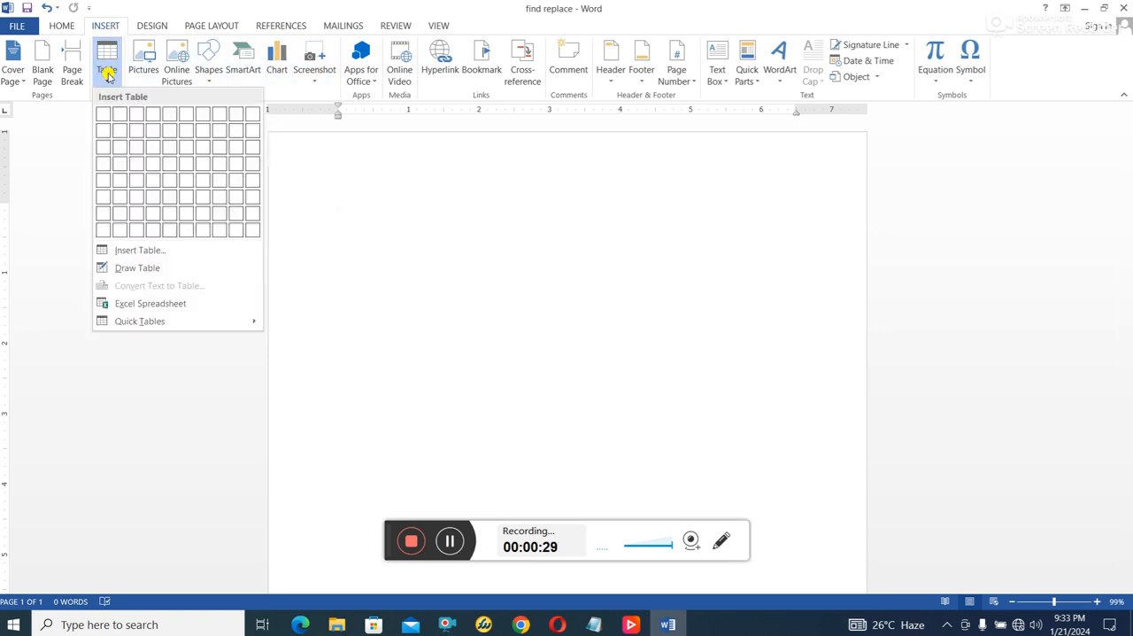
pyautogui.click(148, 253)
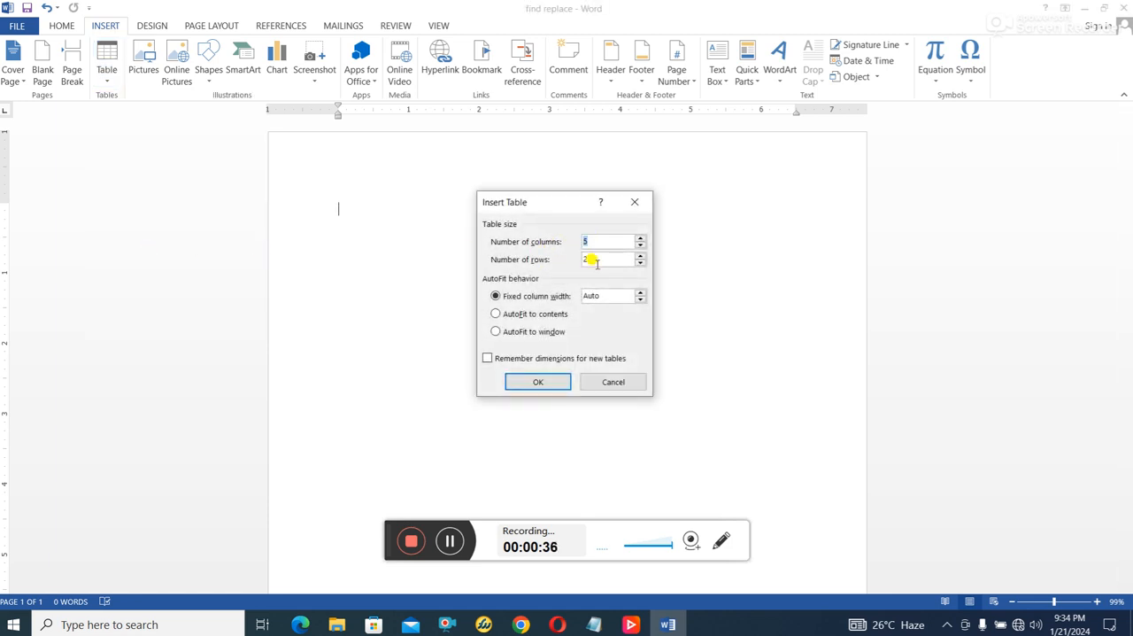
pyautogui.press('Tab')
pyautogui.write('3')
pyautogui.click(538, 379)
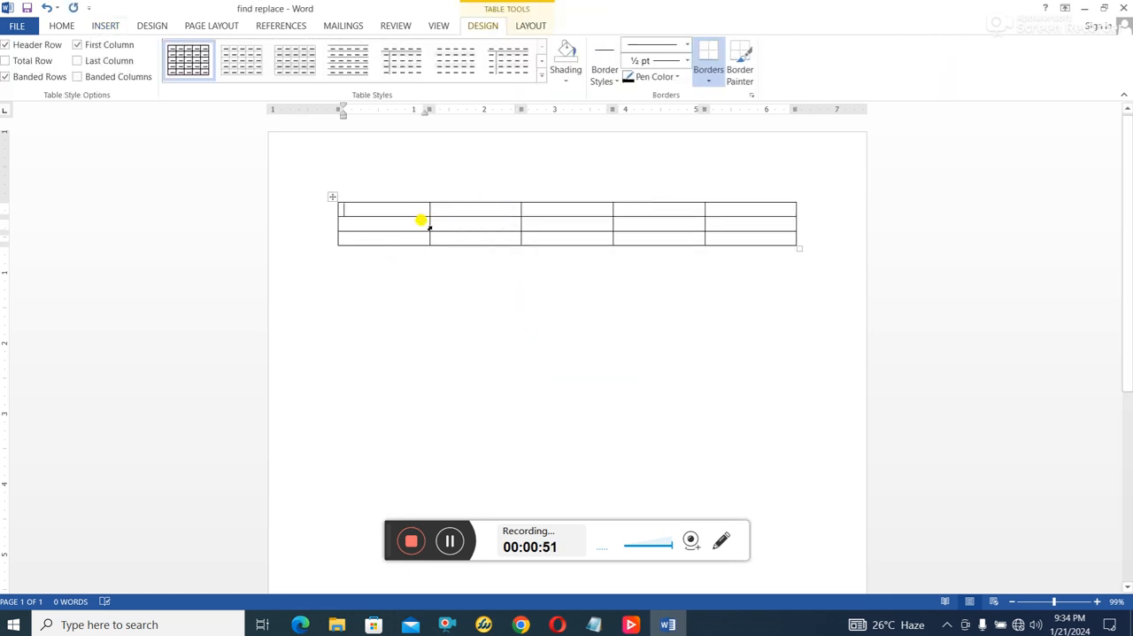
# - Enter the headings Sn and Items in the first two cells of the table's header row
pyautogui.write('Sn')
pyautogui.press('Tab')
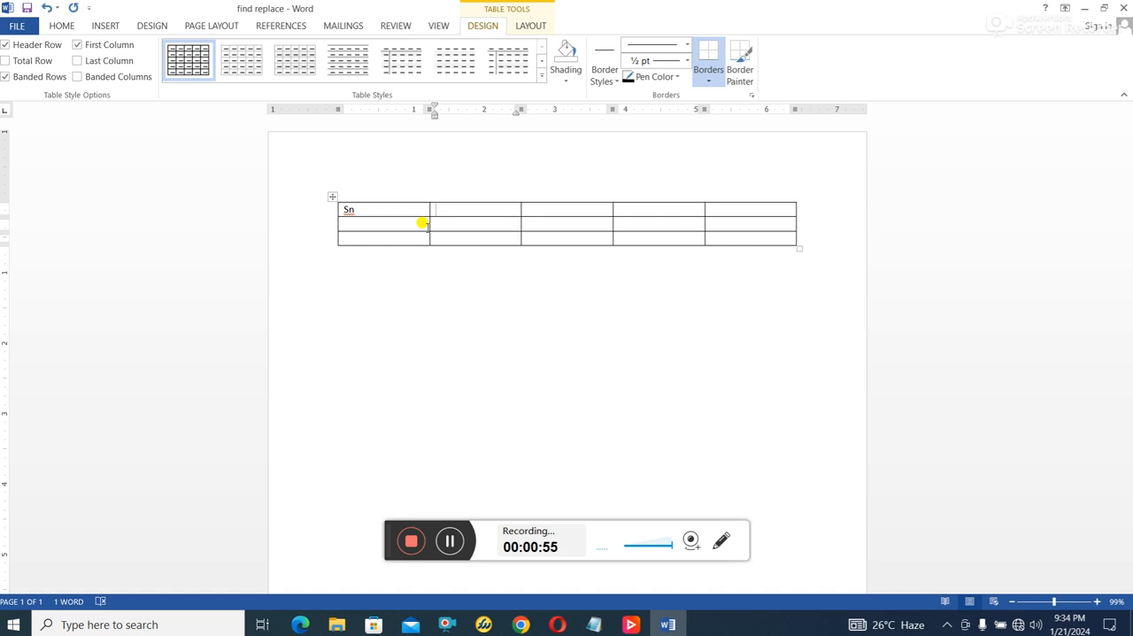
pyautogui.write('item Names')
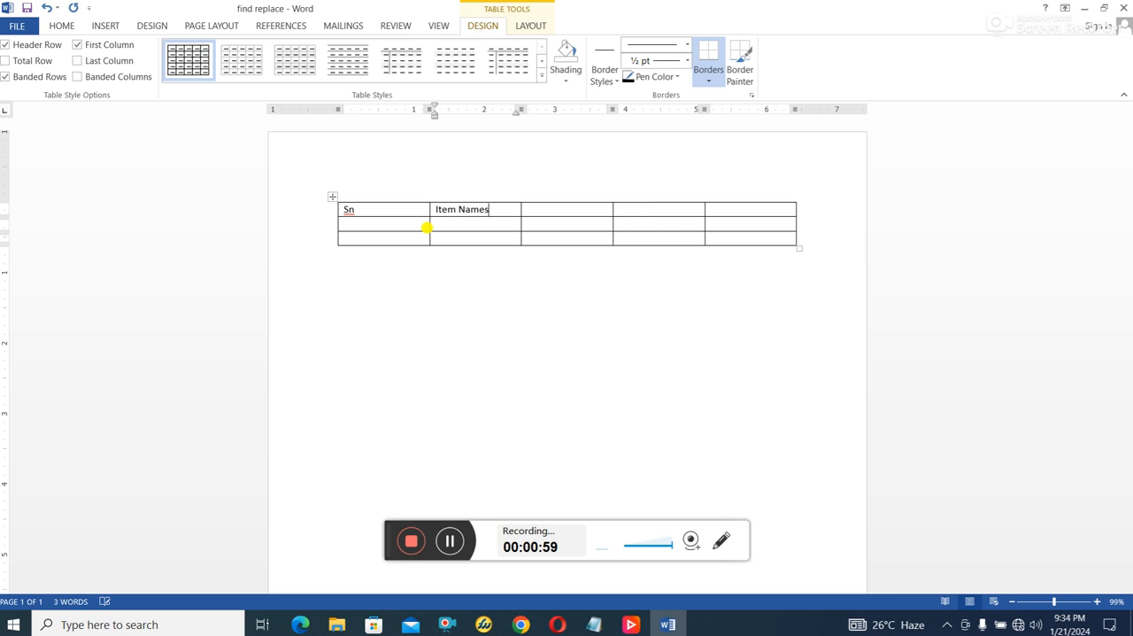
pyautogui.press('BackSpace')
pyautogui.press('BackSpace')
pyautogui.press('BackSpace')
pyautogui.press('BackSpace')
pyautogui.press('BackSpace')
pyautogui.press('BackSpace')
pyautogui.press('BackSpace')
pyautogui.press('BackSpace')
pyautogui.press('BackSpace')
pyautogui.press('BackSpace')
pyautogui.write('Items')
pyautogui.press('Tab')
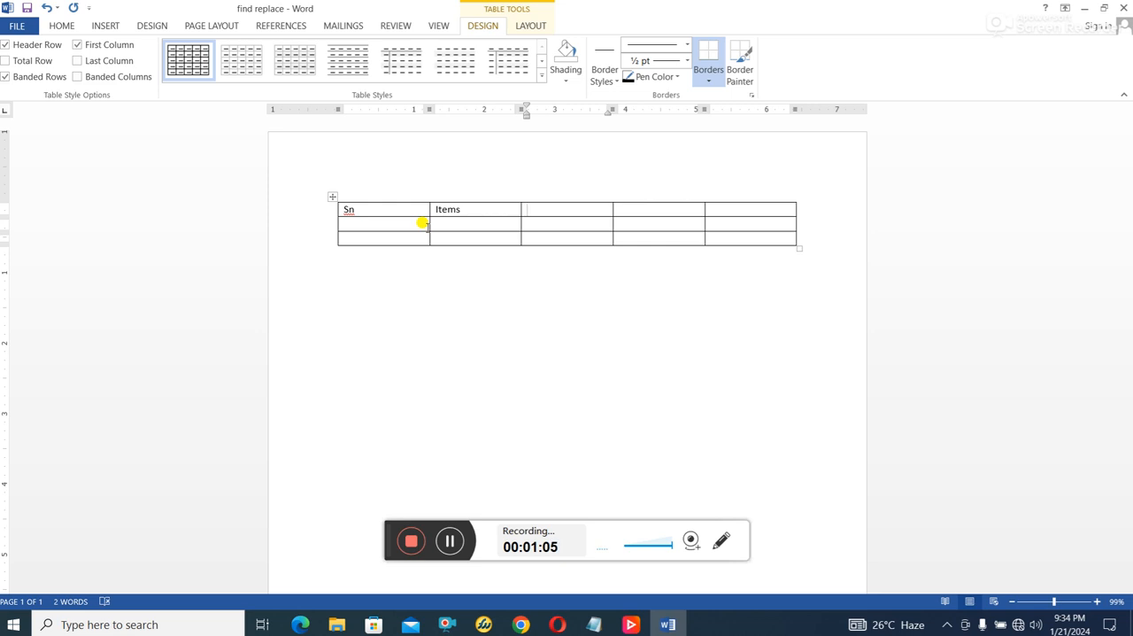
# - Enter the headings Qty, Unit Price and Amount in the remaining cells of the header row
pyautogui.write('Qty')
pyautogui.press('Tab')
pyautogui.write('Uni')
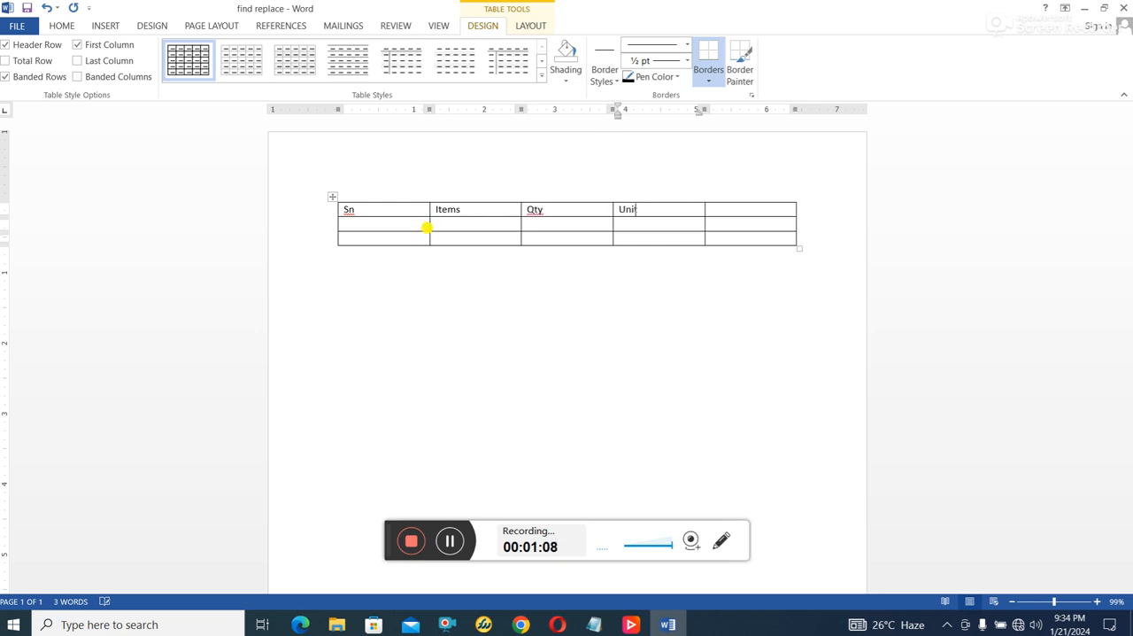
pyautogui.write('t Price')
pyautogui.press('Tab')
pyautogui.write('Amoun')
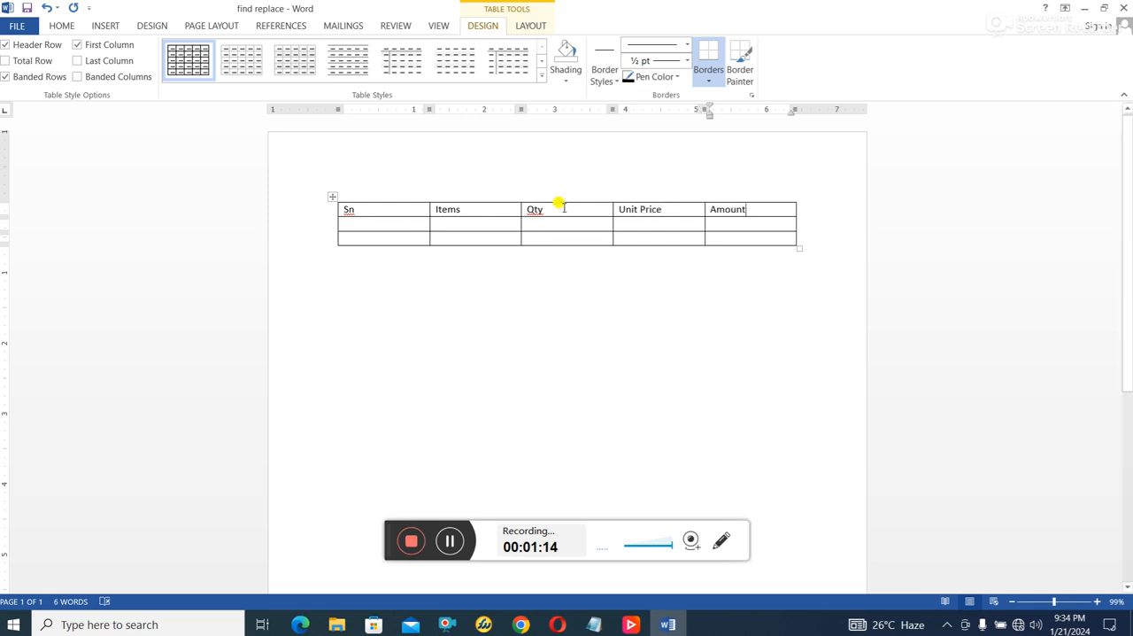
# - Number the two rows under the Sn heading 1 and 2
pyautogui.click(398, 225)
pyautogui.write('1')
pyautogui.click(372, 237)
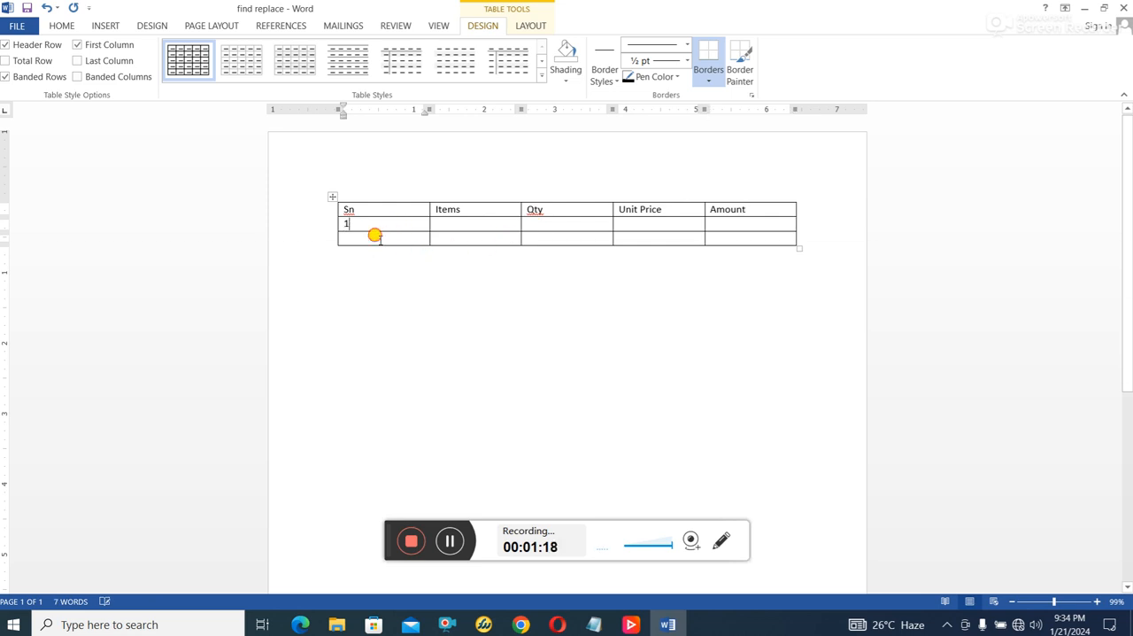
pyautogui.write('2')
# - Insert a new row below row 2 of the table
pyautogui.rightClick(316, 244)
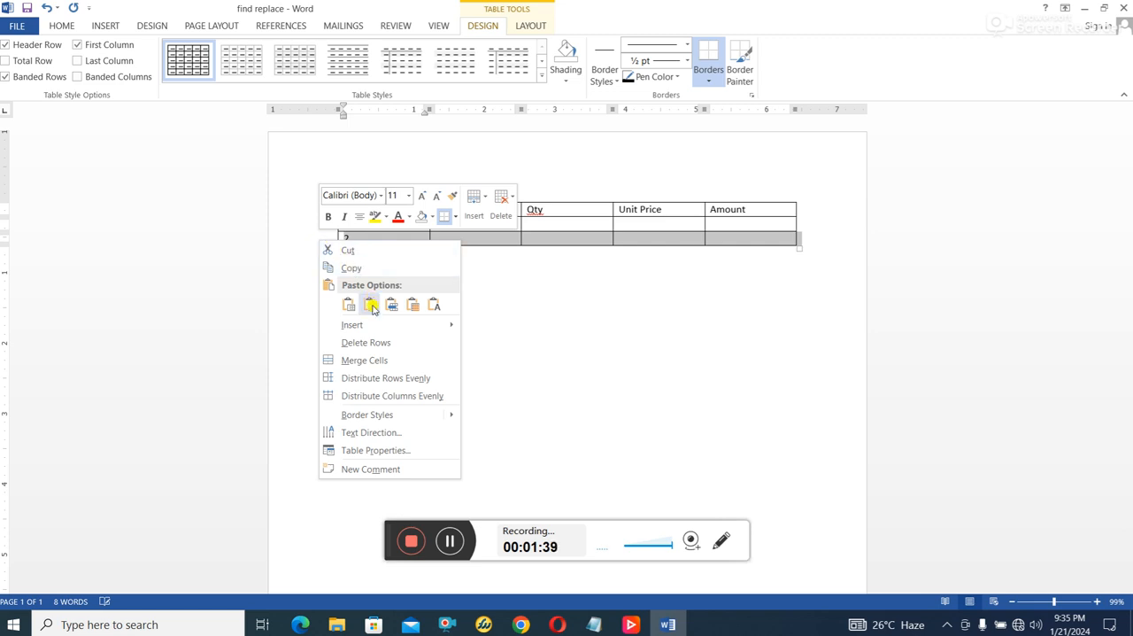
pyautogui.moveTo(377, 325)
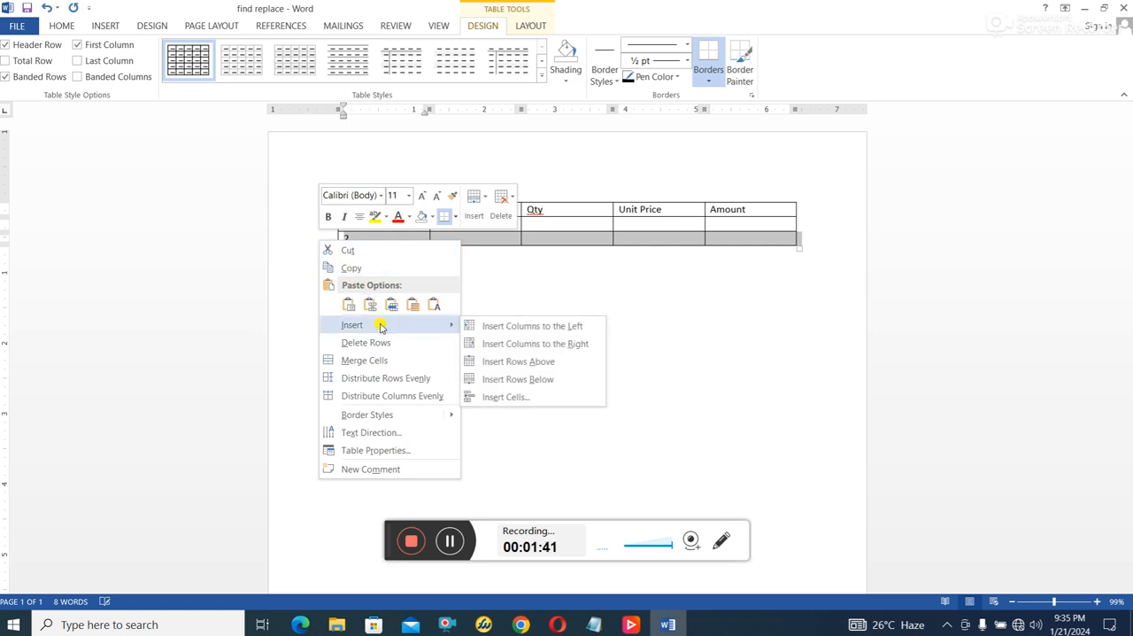
pyautogui.click(530, 379)
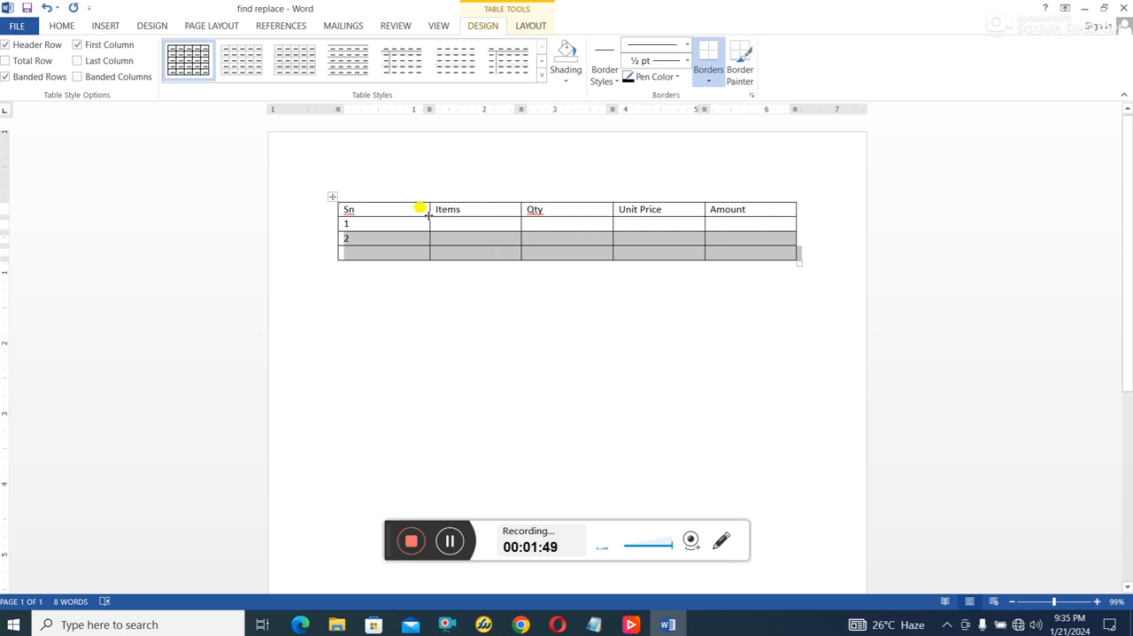
# - Insert an empty column to the left of the Items column
pyautogui.click(467, 188)
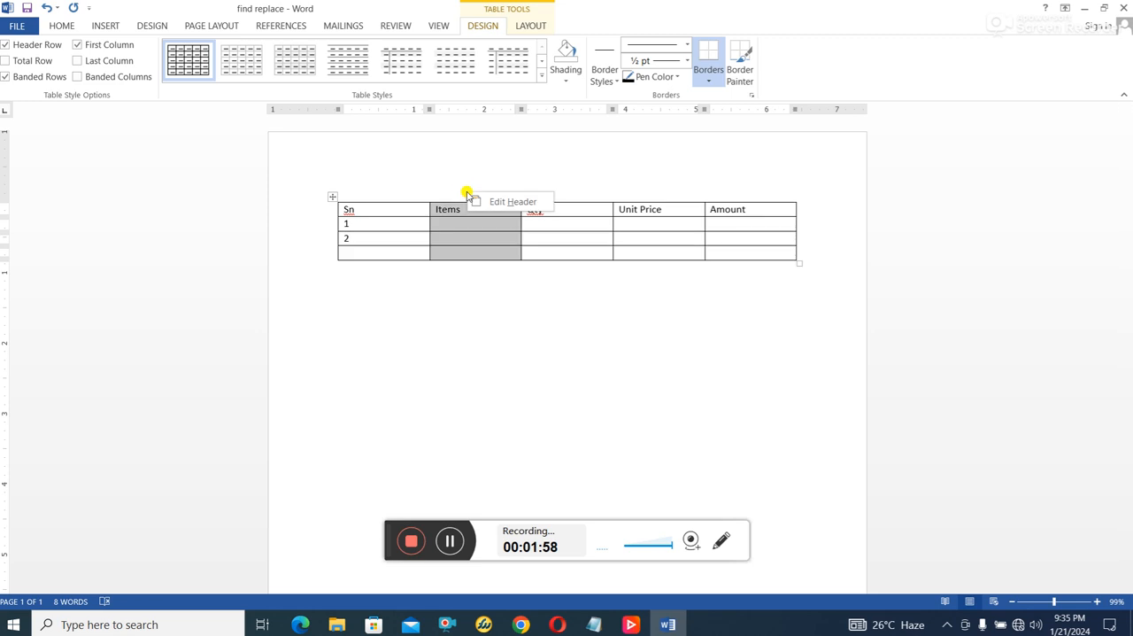
pyautogui.rightClick(457, 205)
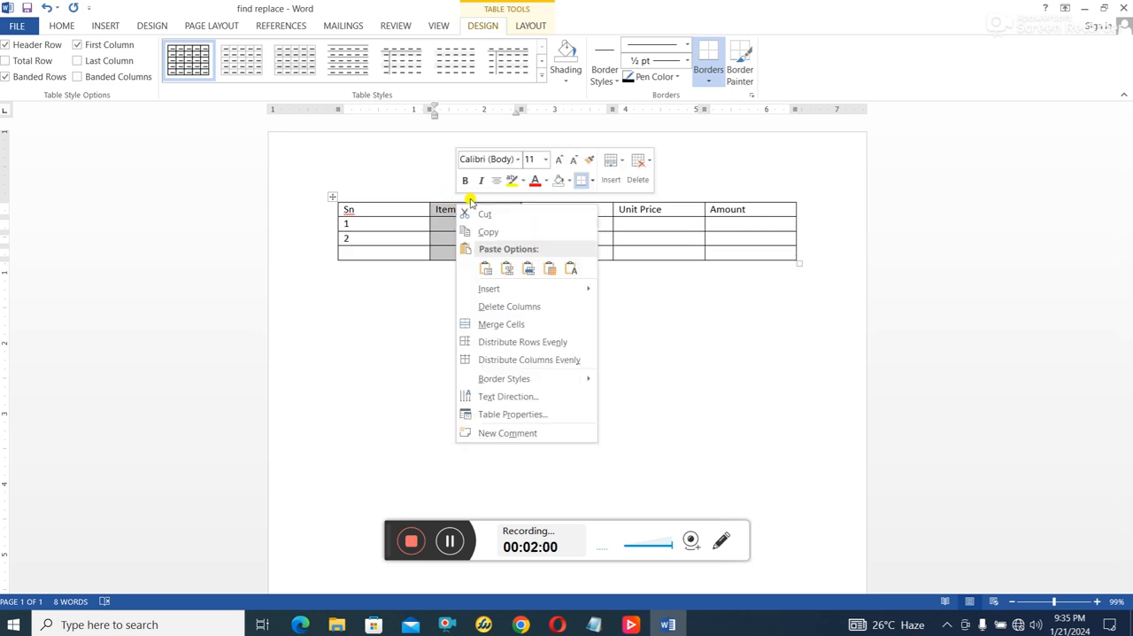
pyautogui.moveTo(530, 293)
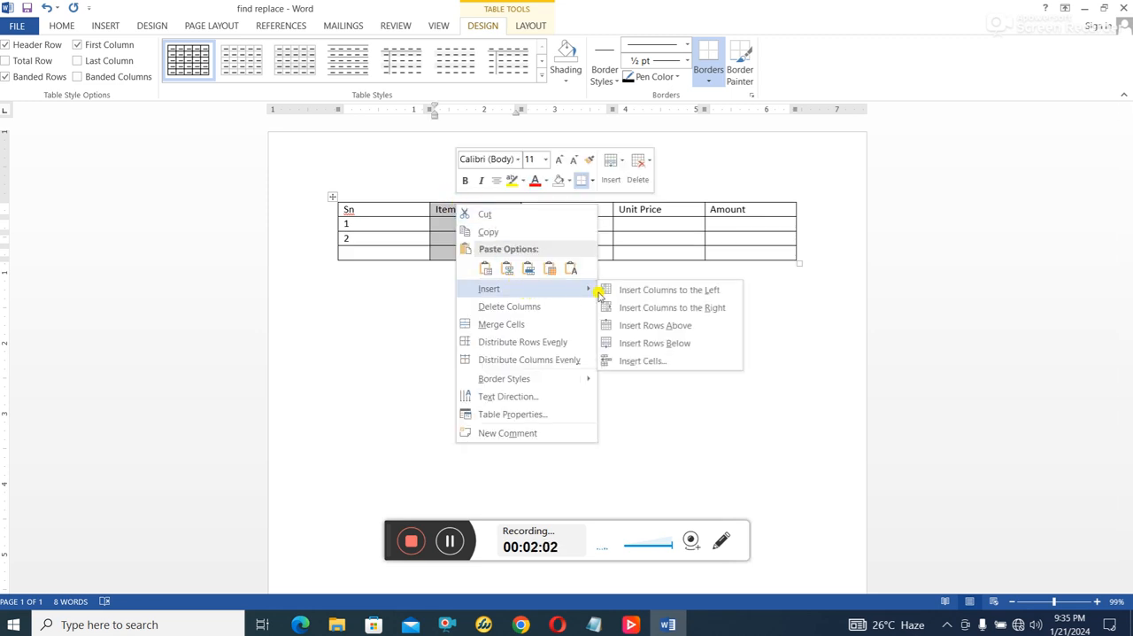
pyautogui.click(699, 291)
pyautogui.click(456, 221)
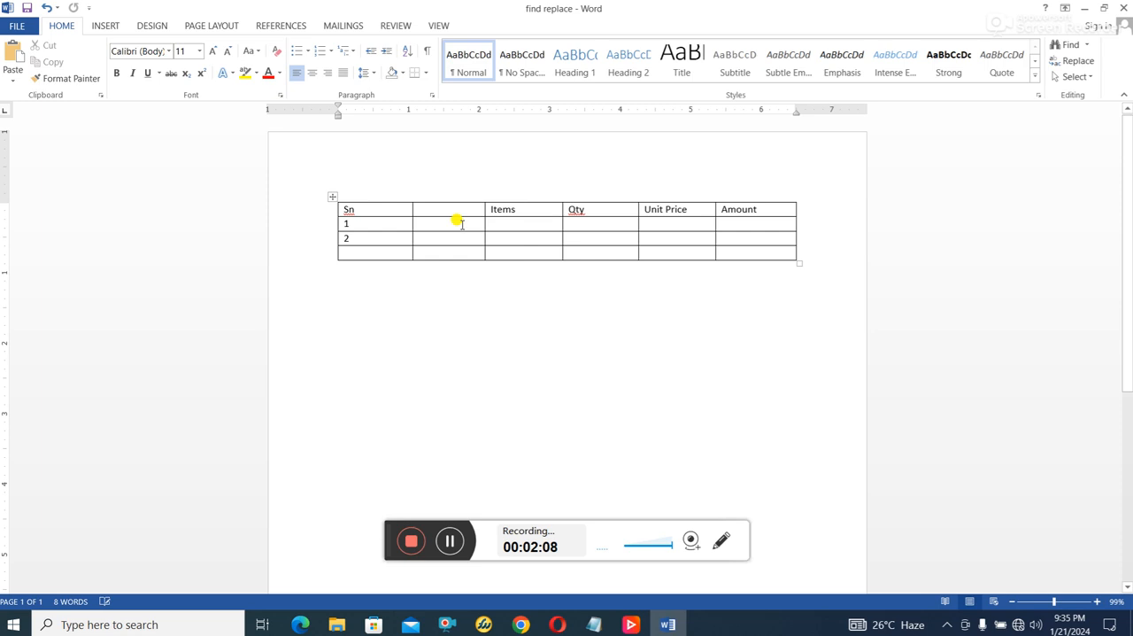
pyautogui.click(453, 212)
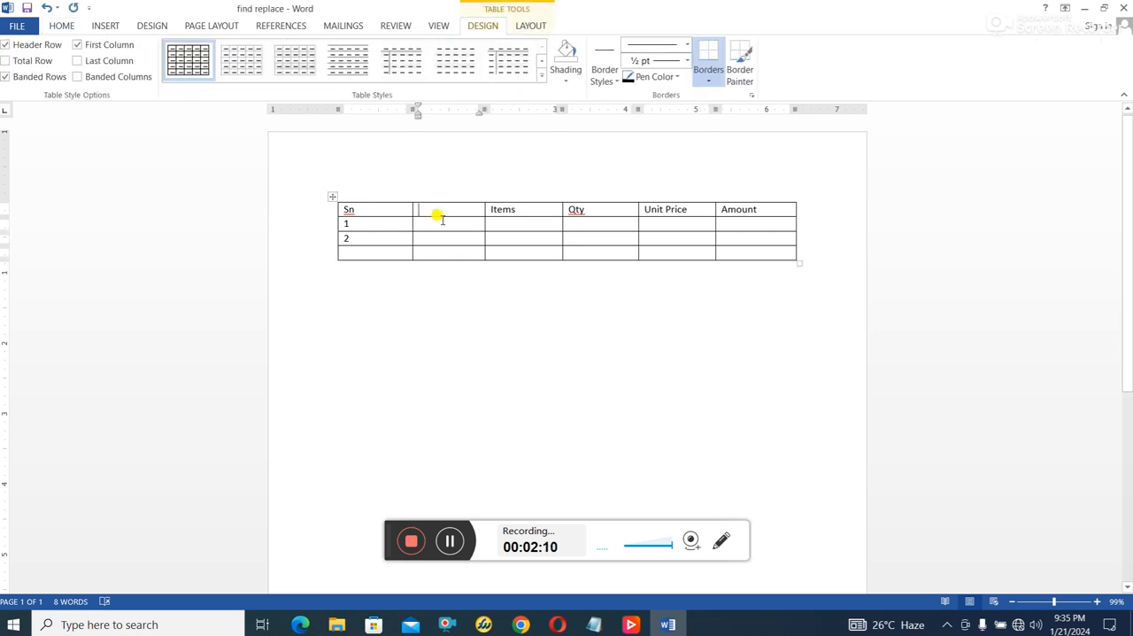
# - Delete the empty column between the Sn and Items columns
pyautogui.click(443, 197)
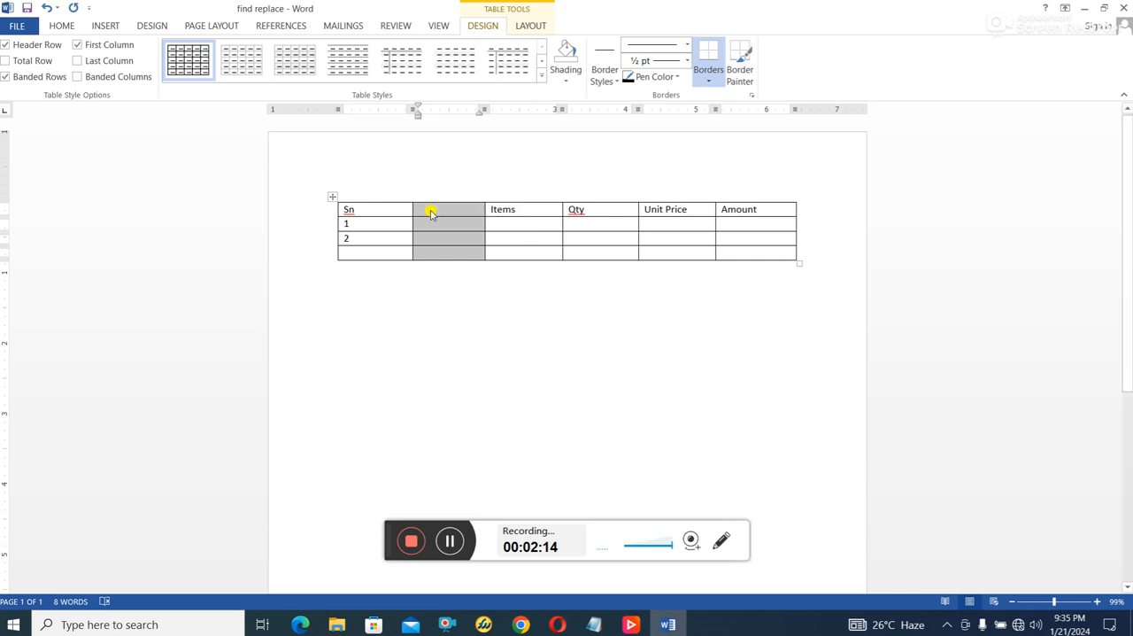
pyautogui.rightClick(432, 211)
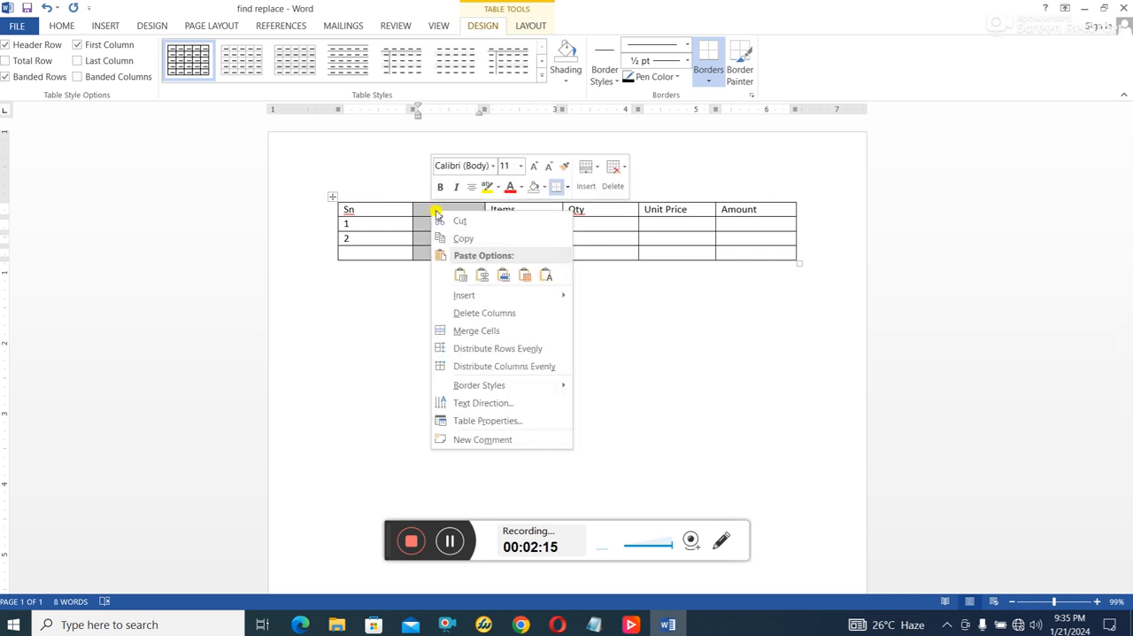
pyautogui.click(502, 311)
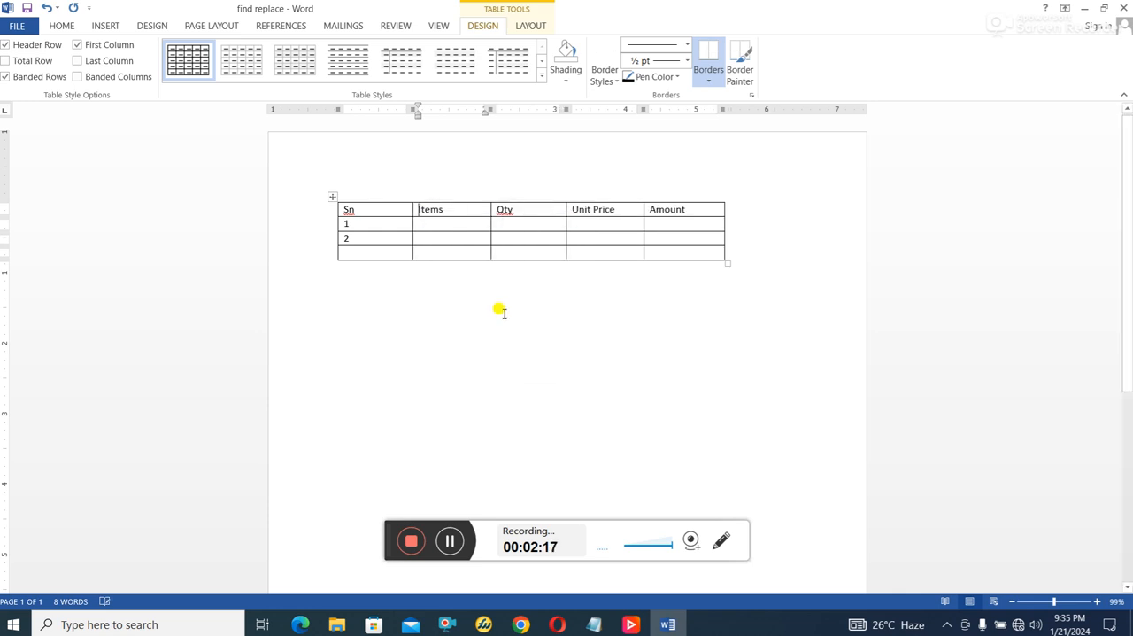
# - Fill in row 1 with item Biro, quantity 50, unit price 500 and amount 25,000
pyautogui.click(382, 253)
pyautogui.click(445, 223)
pyautogui.write('Biro')
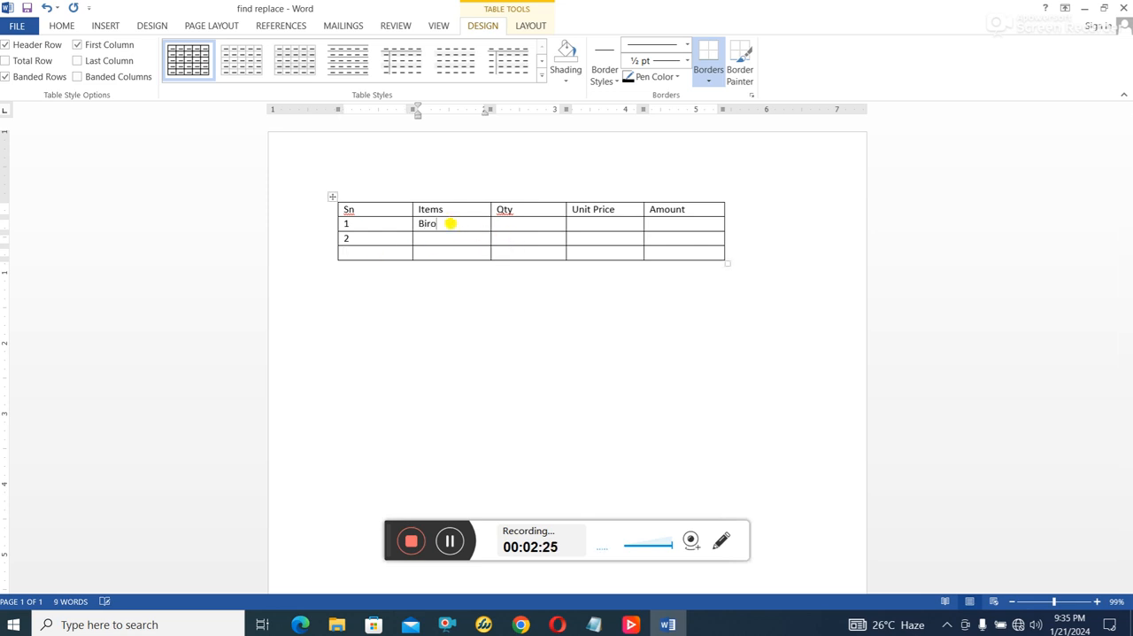
pyautogui.press('Tab')
pyautogui.write('50')
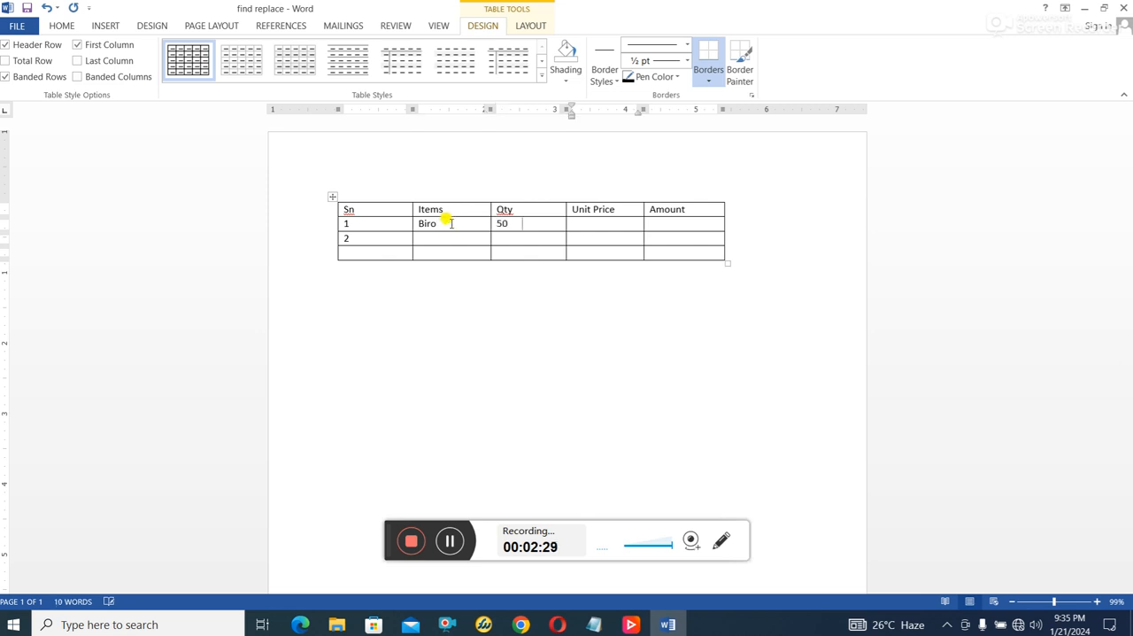
pyautogui.write('500')
pyautogui.press('Tab')
pyautogui.write('25')
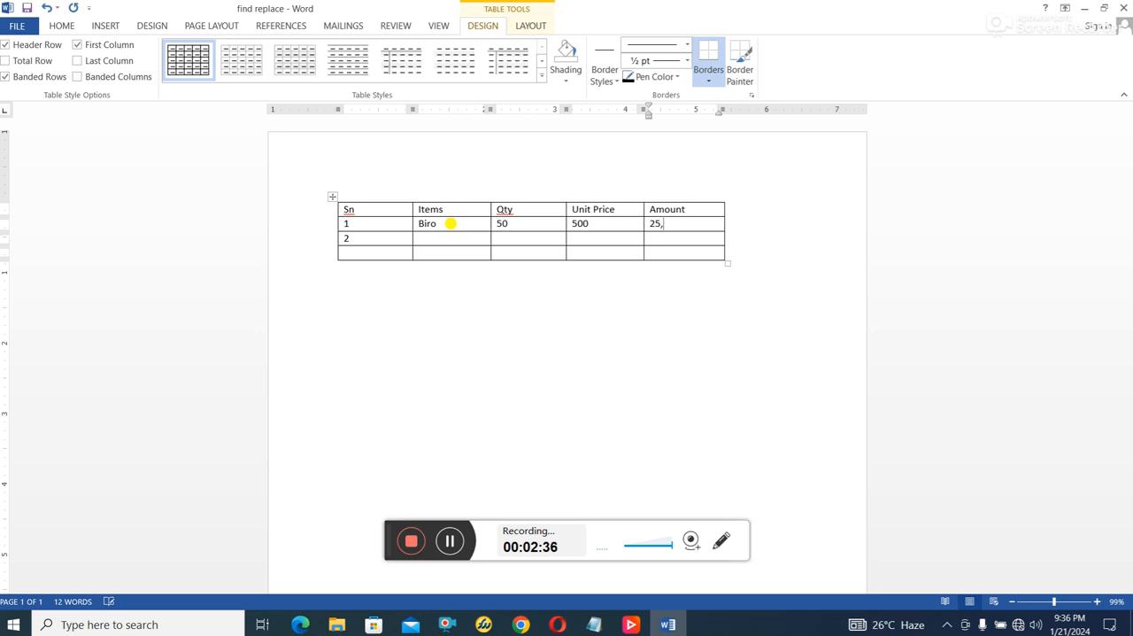
pyautogui.write(',000')
# - Fill in row 2 with item Exercise Book, quantity 10, unit price 400 and amount 4,000
pyautogui.click(430, 238)
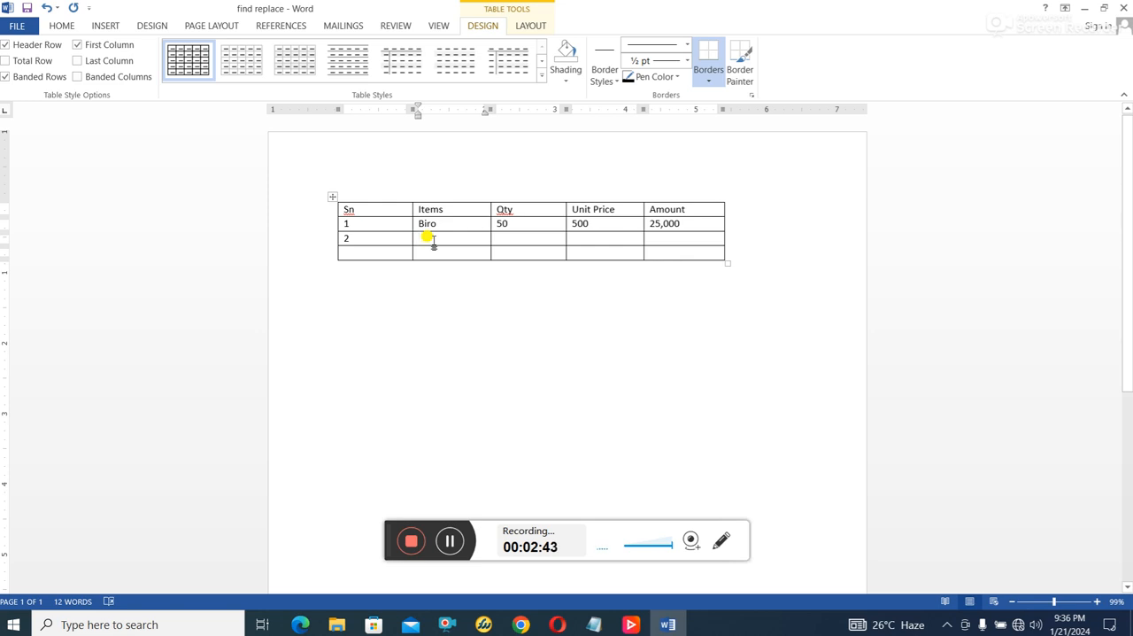
pyautogui.write('Ex')
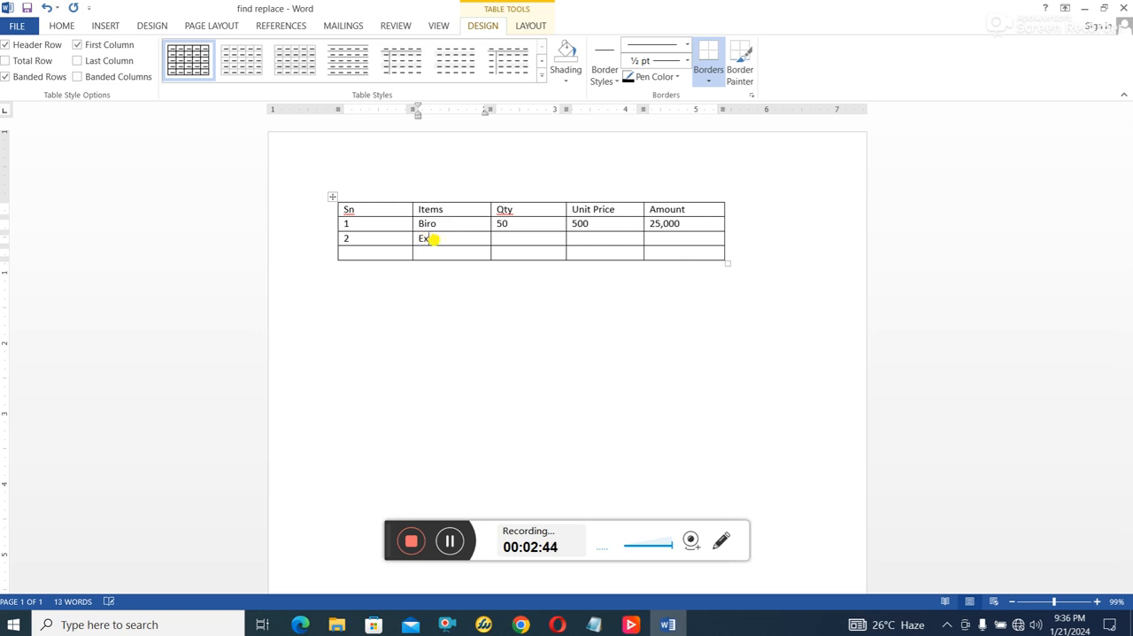
pyautogui.write('ercise Book')
pyautogui.press('Tab')
pyautogui.write('10')
pyautogui.press('Tab')
pyautogui.write('400')
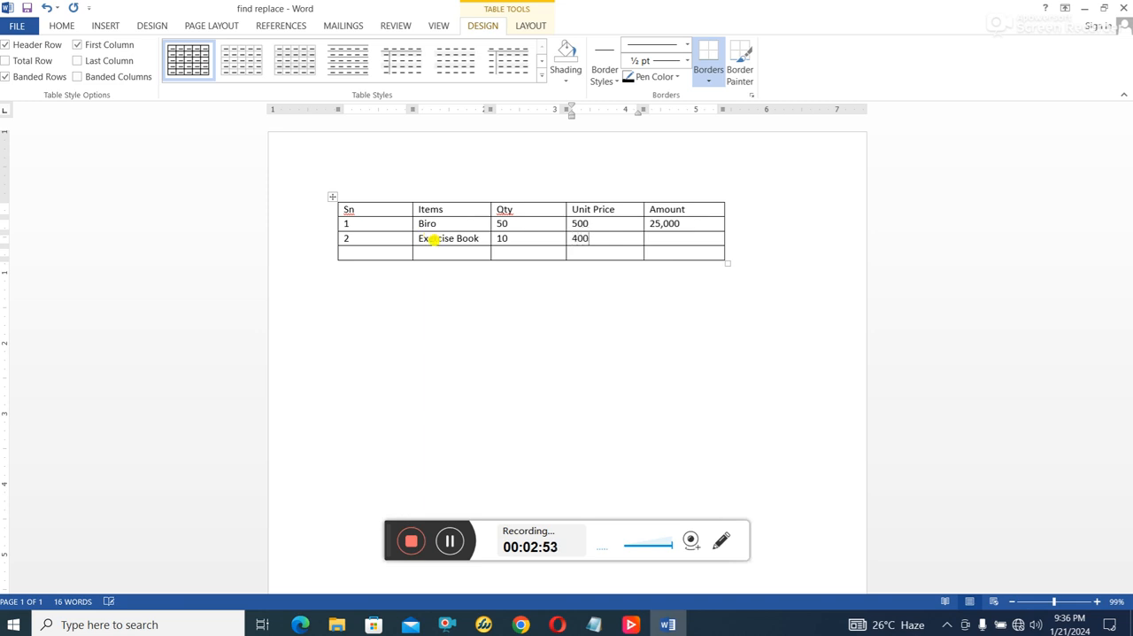
pyautogui.press('Tab')
pyautogui.write('4,000')
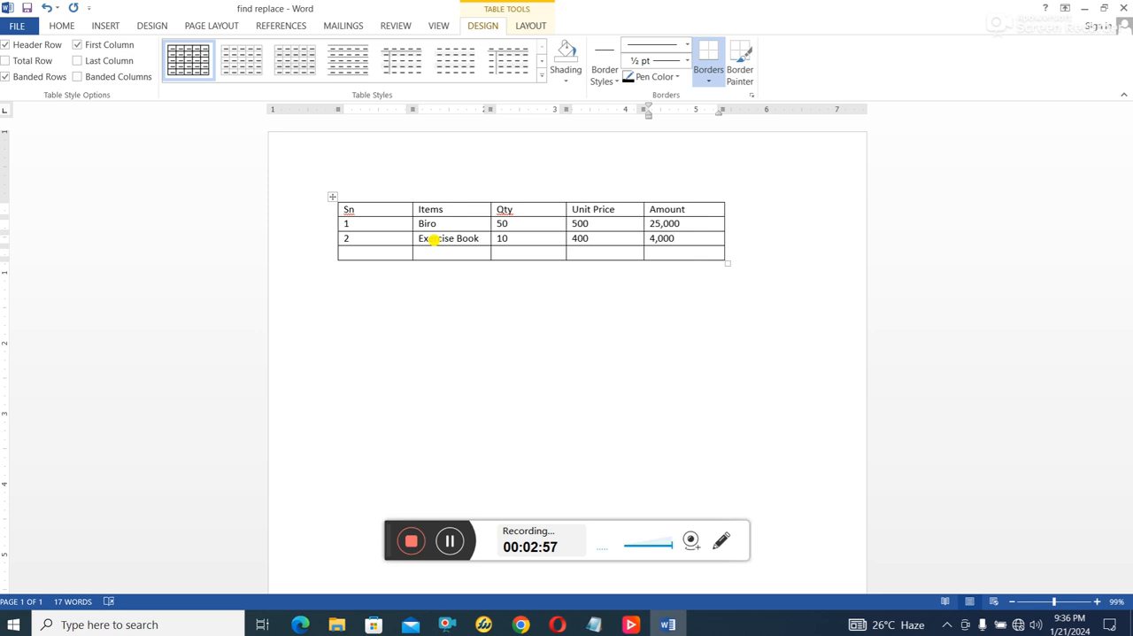
pyautogui.click(601, 253)
pyautogui.write('Amount')
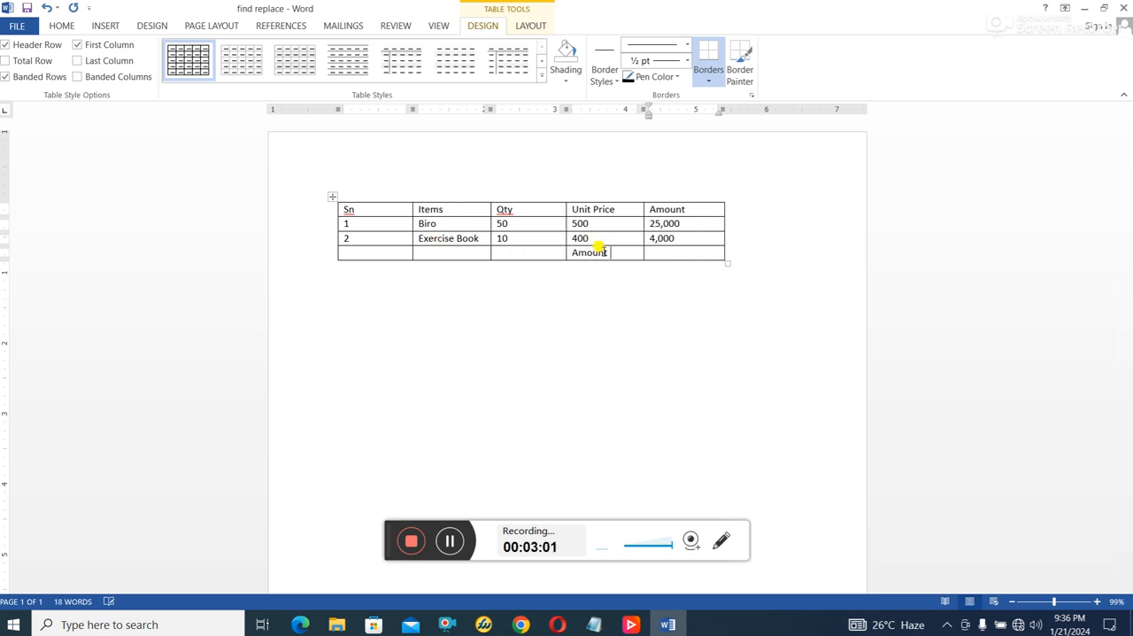
pyautogui.press('Tab')
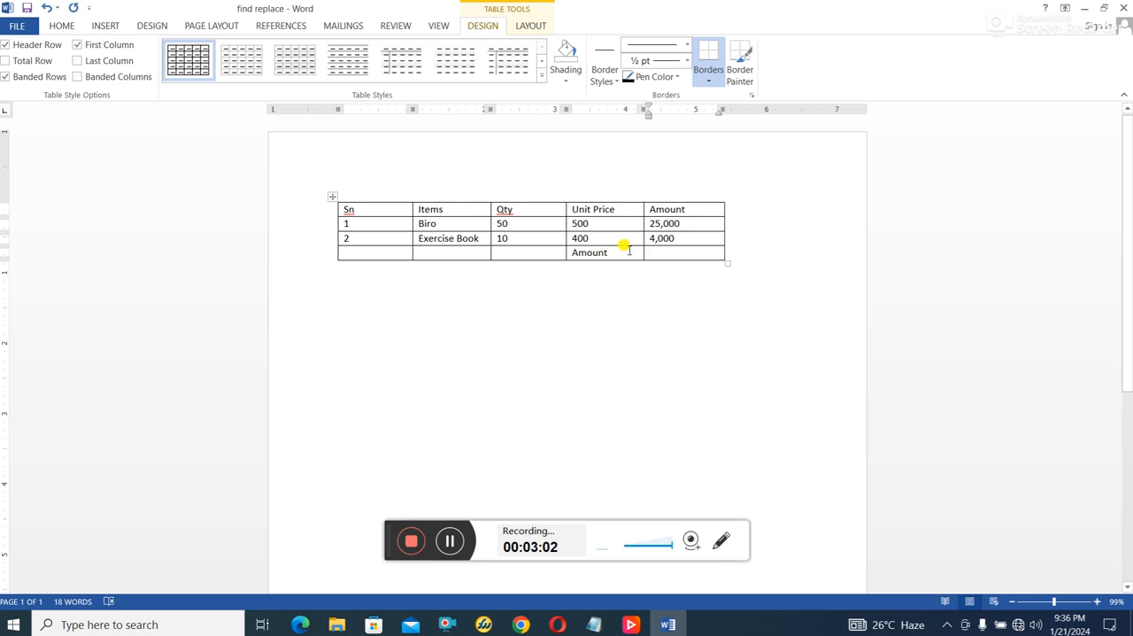
# - Label the last row Total in the Unit Price column and enter 29,000 in its Amount cell
pyautogui.moveTo(615, 248); pyautogui.dragTo(571, 255)
pyautogui.write('Total')
pyautogui.press('Tab')
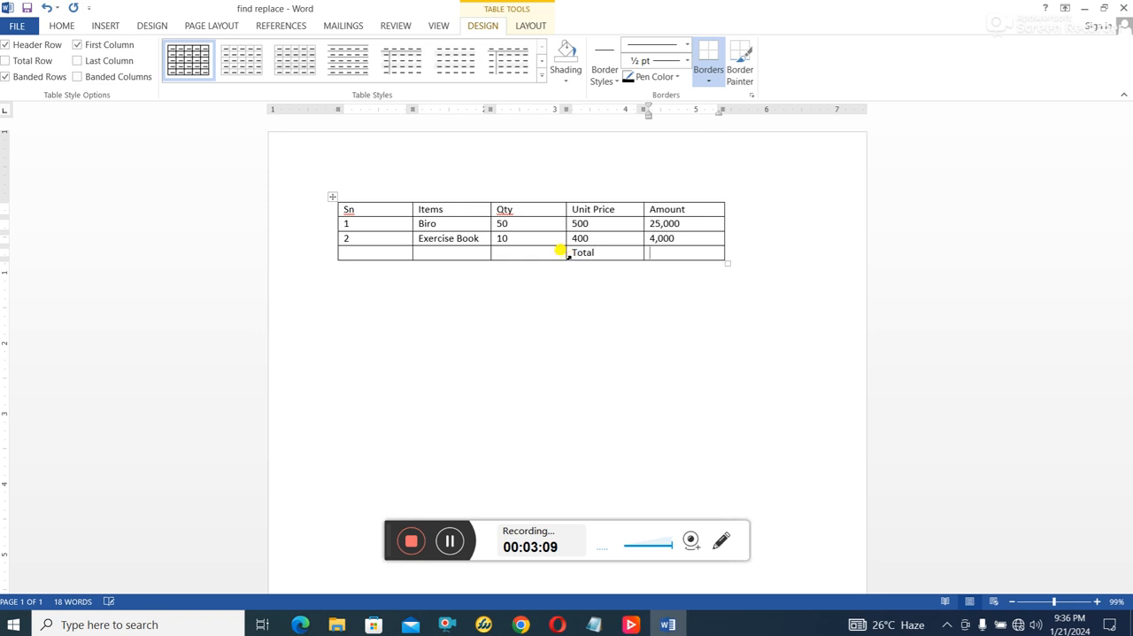
pyautogui.write('29,000')
pyautogui.click(577, 316)
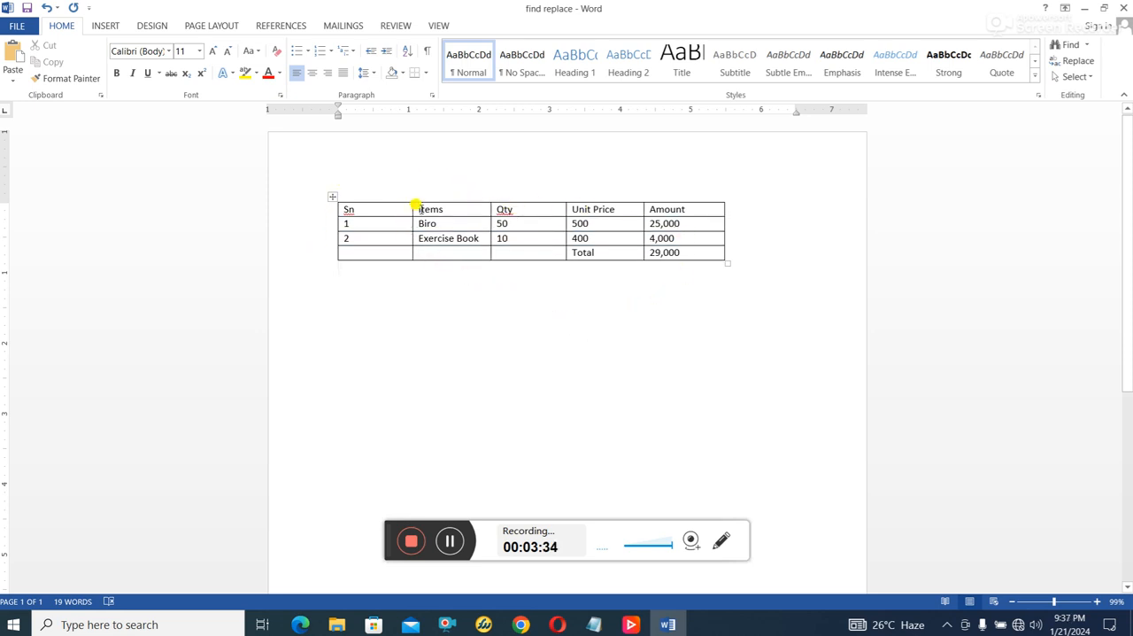
# - Insert a Clustered Column chart in the blank area below the item table
pyautogui.moveTo(416, 208); pyautogui.dragTo(673, 225)
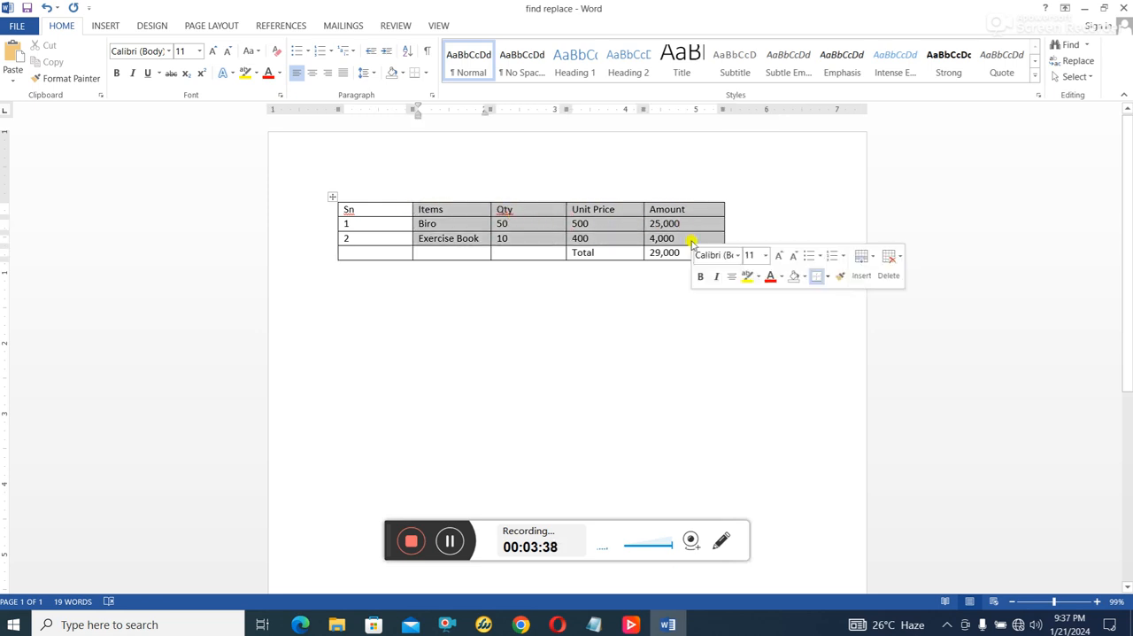
pyautogui.click(368, 312)
pyautogui.doubleClick(344, 313)
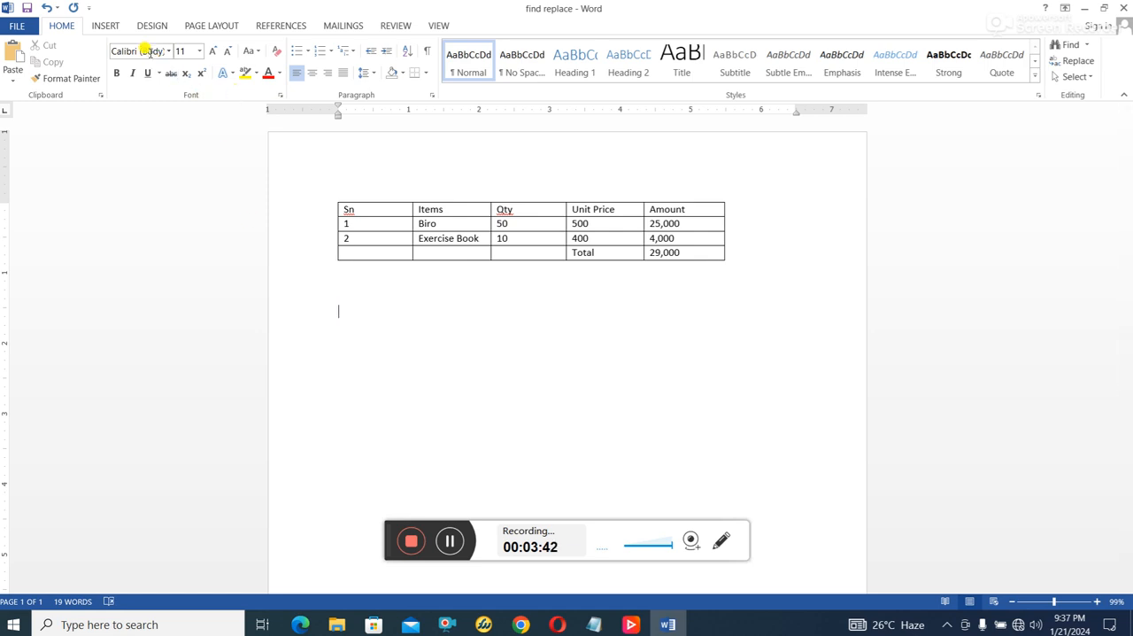
pyautogui.click(118, 26)
pyautogui.click(276, 64)
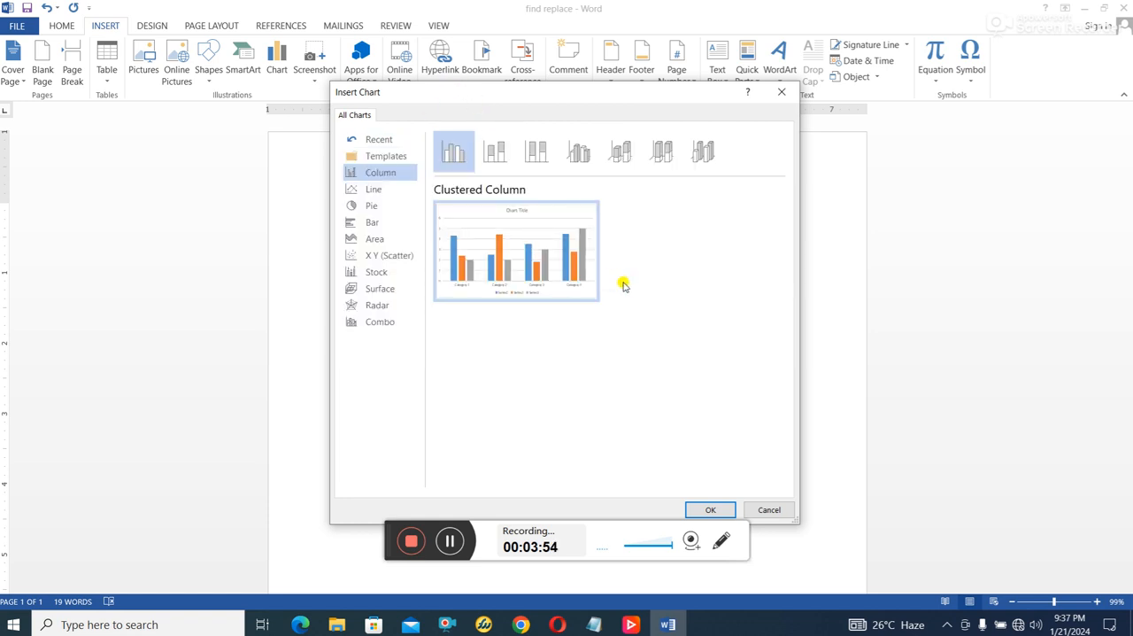
pyautogui.click(712, 512)
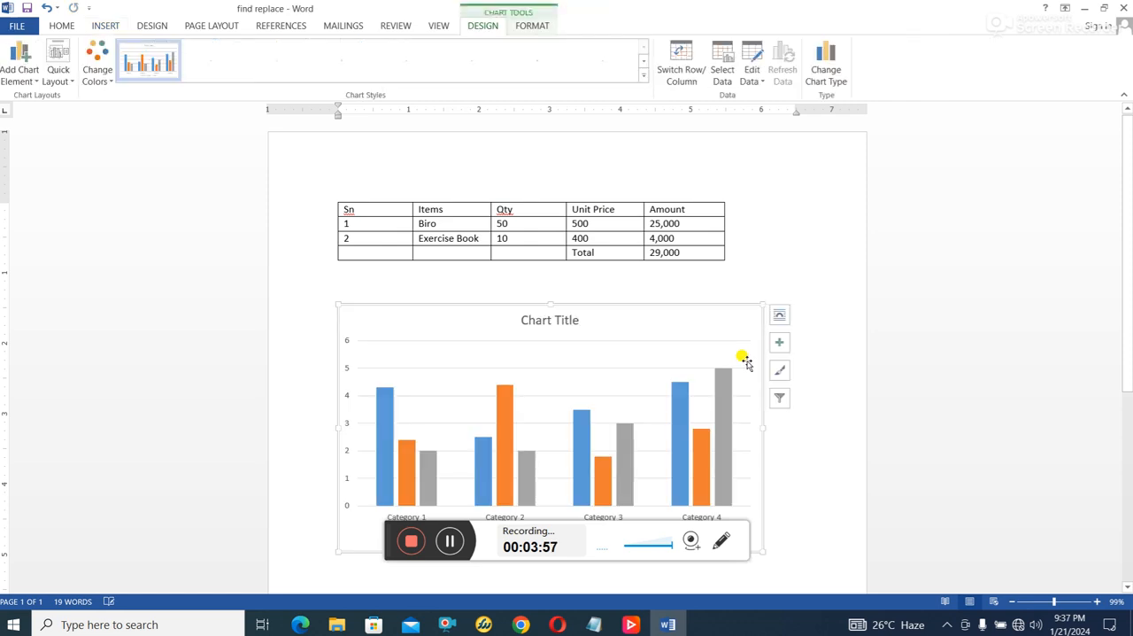
# - Move the chart's data sheet clear of the item table and delete all its sample series and category data
pyautogui.scroll(-1, 747, 363)
pyautogui.scroll(-5, 815, 284)
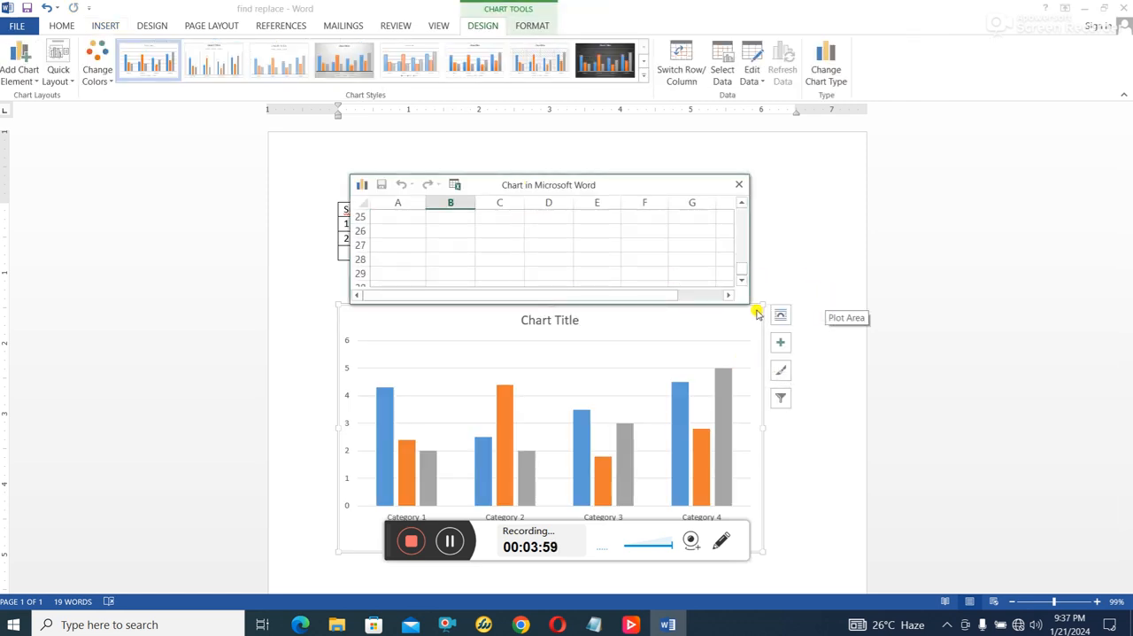
pyautogui.moveTo(632, 184); pyautogui.dragTo(974, 160)
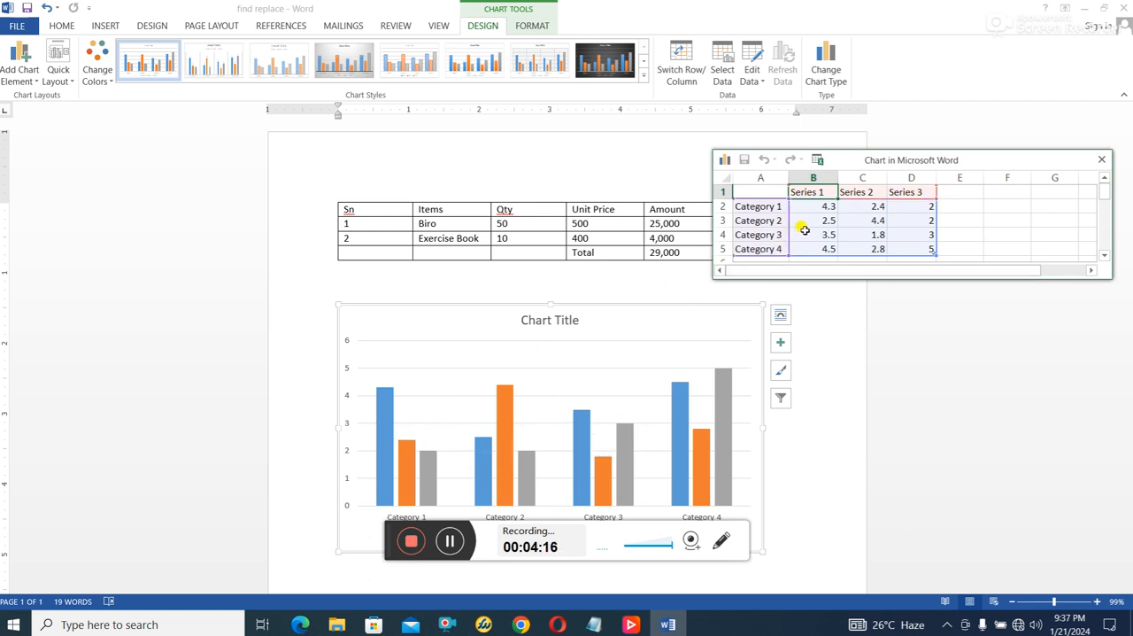
pyautogui.moveTo(768, 190); pyautogui.dragTo(915, 253)
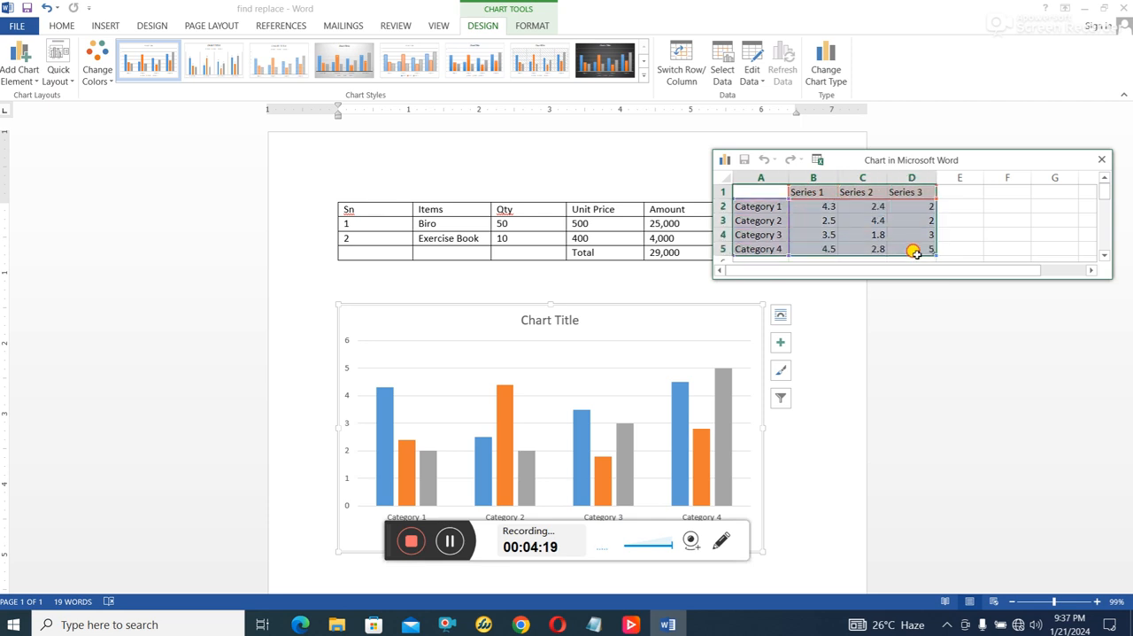
pyautogui.press('Delete')
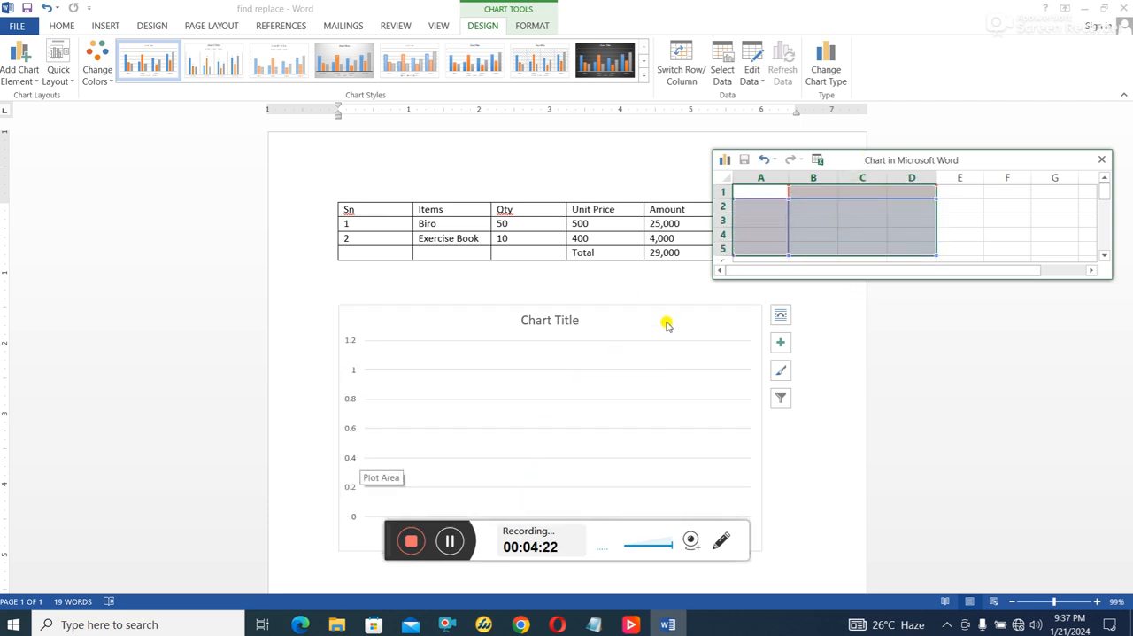
pyautogui.moveTo(915, 156); pyautogui.dragTo(941, 157)
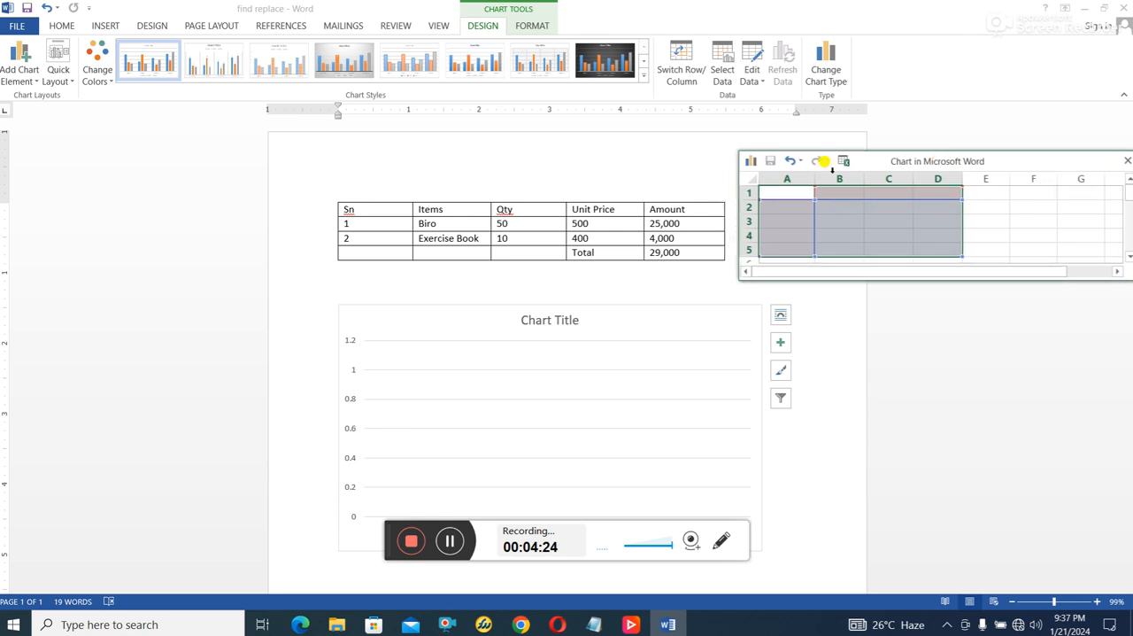
# - Copy the Items, Qty, Unit Price and Amount cells of the header row and both item rows
pyautogui.moveTo(420, 213); pyautogui.dragTo(676, 239)
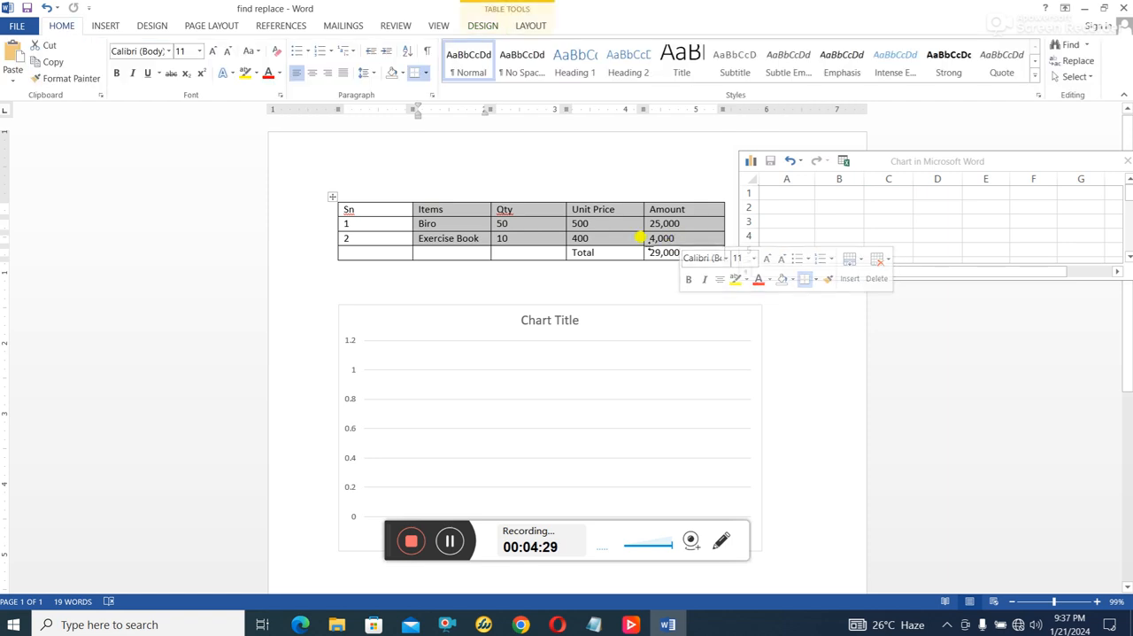
pyautogui.rightClick(695, 225)
pyautogui.click(742, 252)
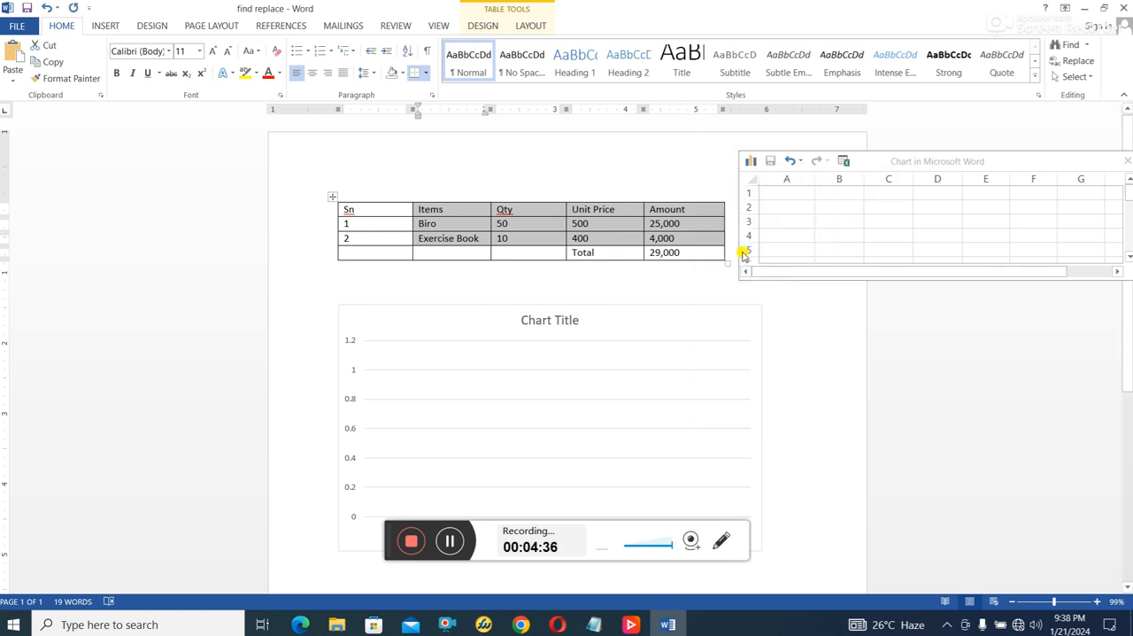
pyautogui.click(788, 193)
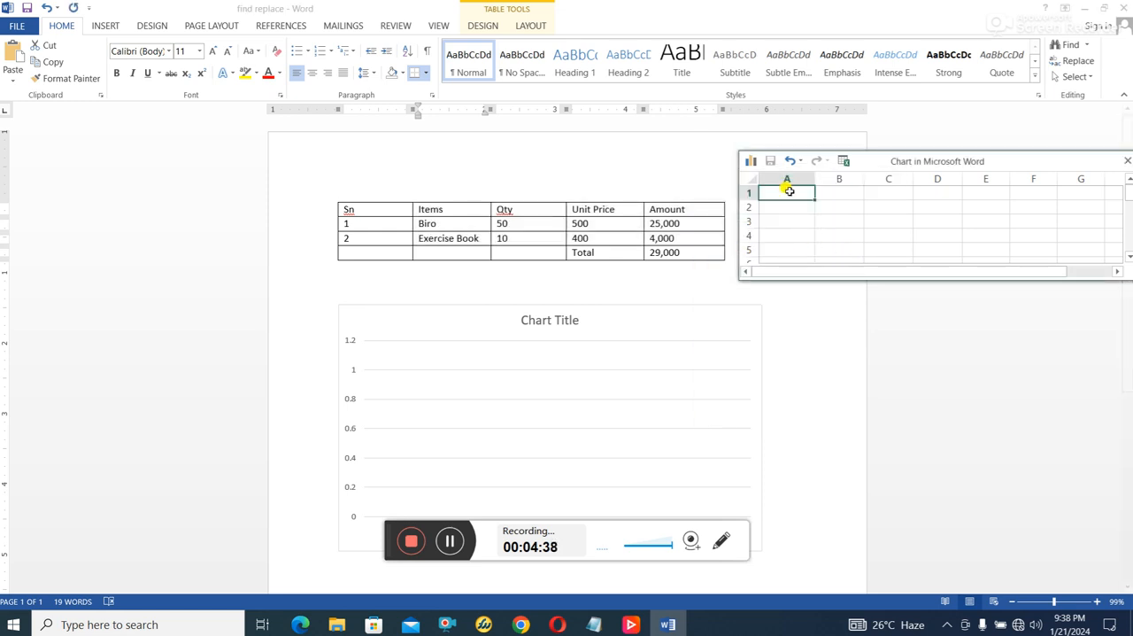
pyautogui.rightClick(788, 193)
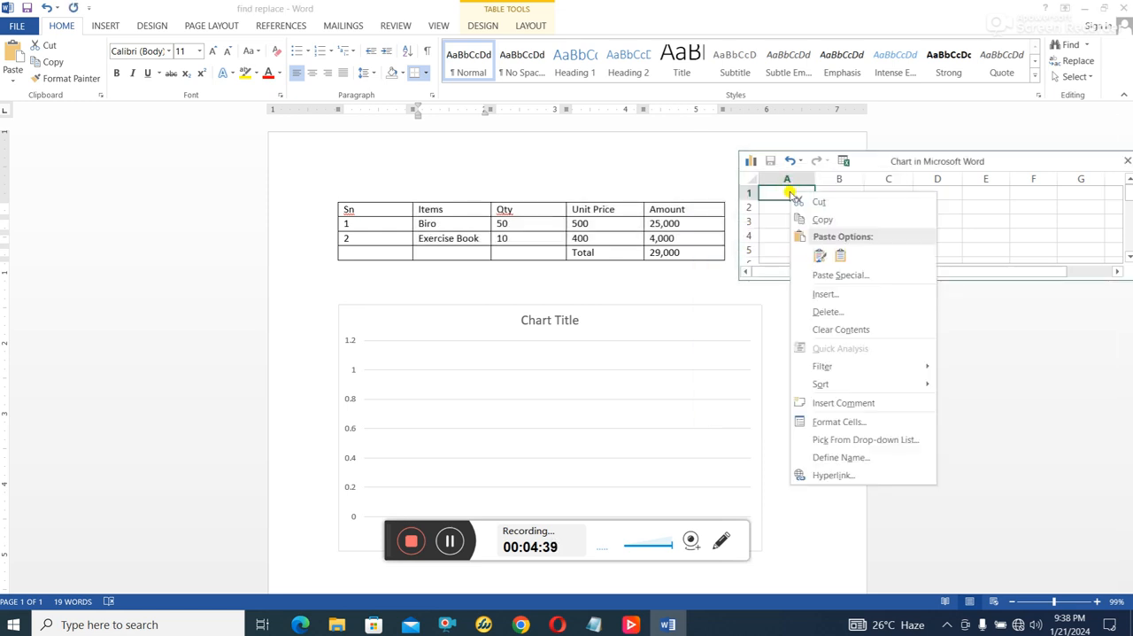
pyautogui.click(834, 275)
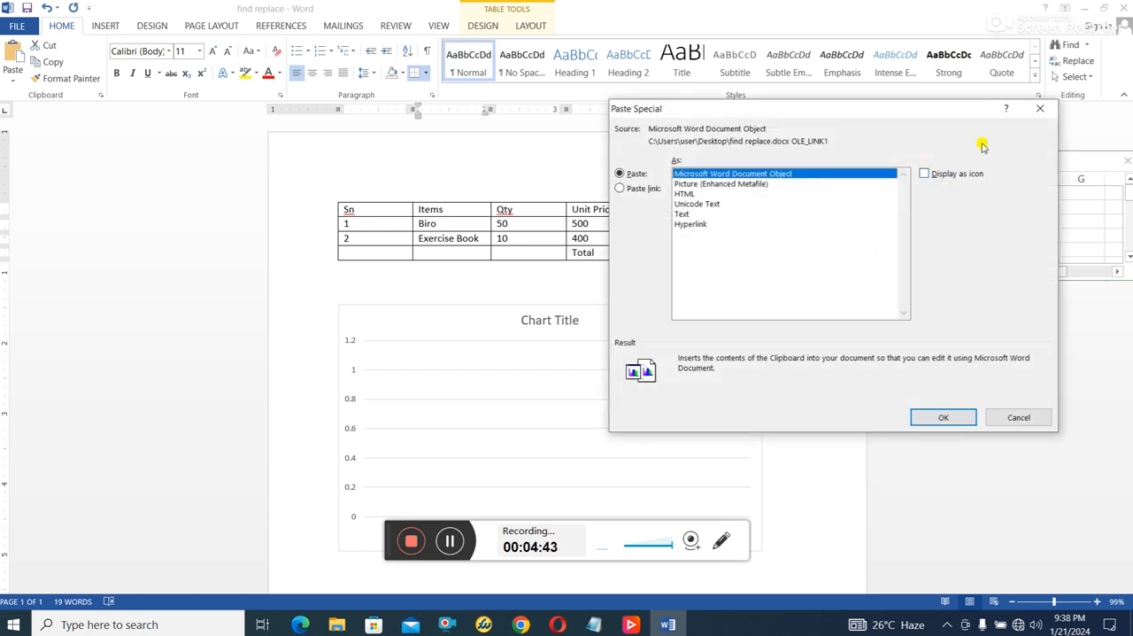
pyautogui.click(1039, 109)
# - Paste the copied table cells into the chart's data sheet at cell A1 with source formatting, and slightly widen the Amount column
pyautogui.rightClick(795, 191)
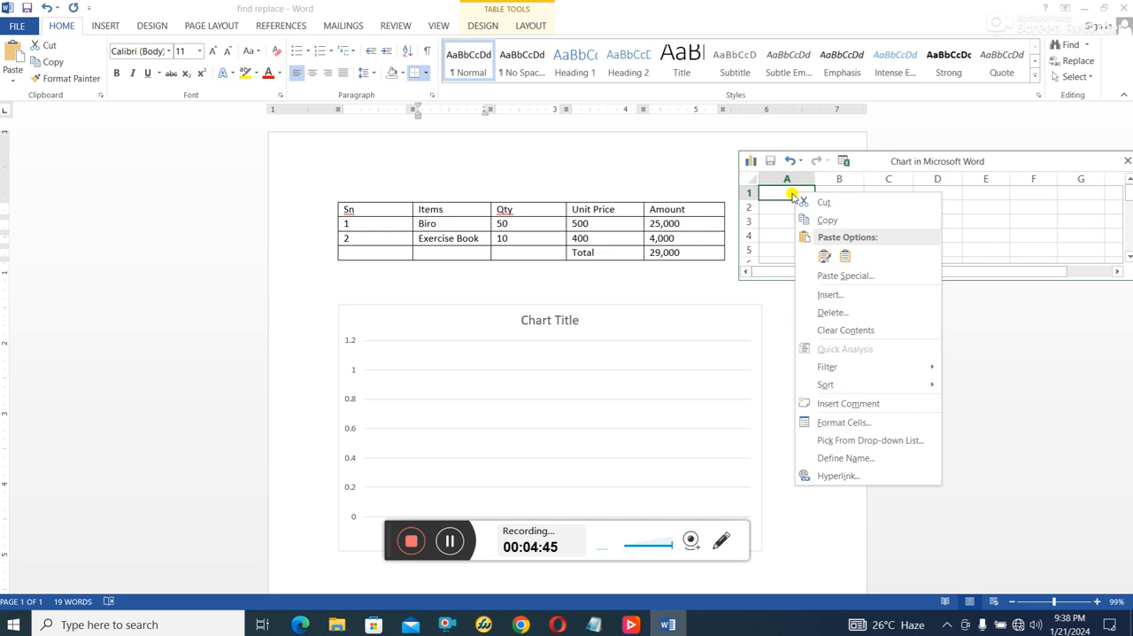
pyautogui.click(822, 256)
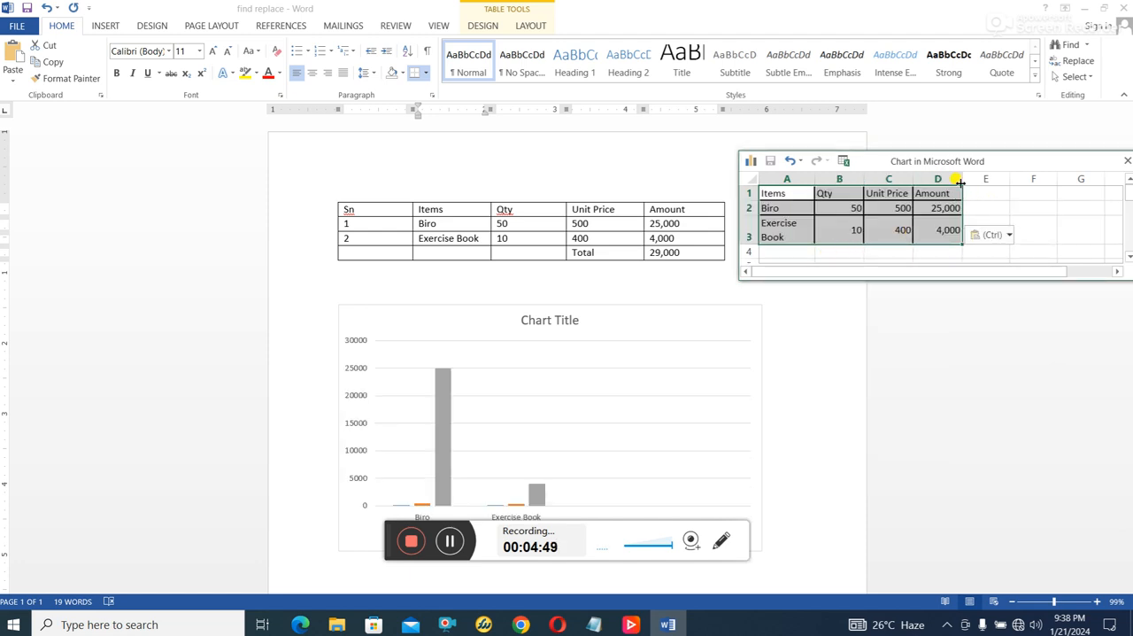
pyautogui.moveTo(961, 178); pyautogui.dragTo(971, 178)
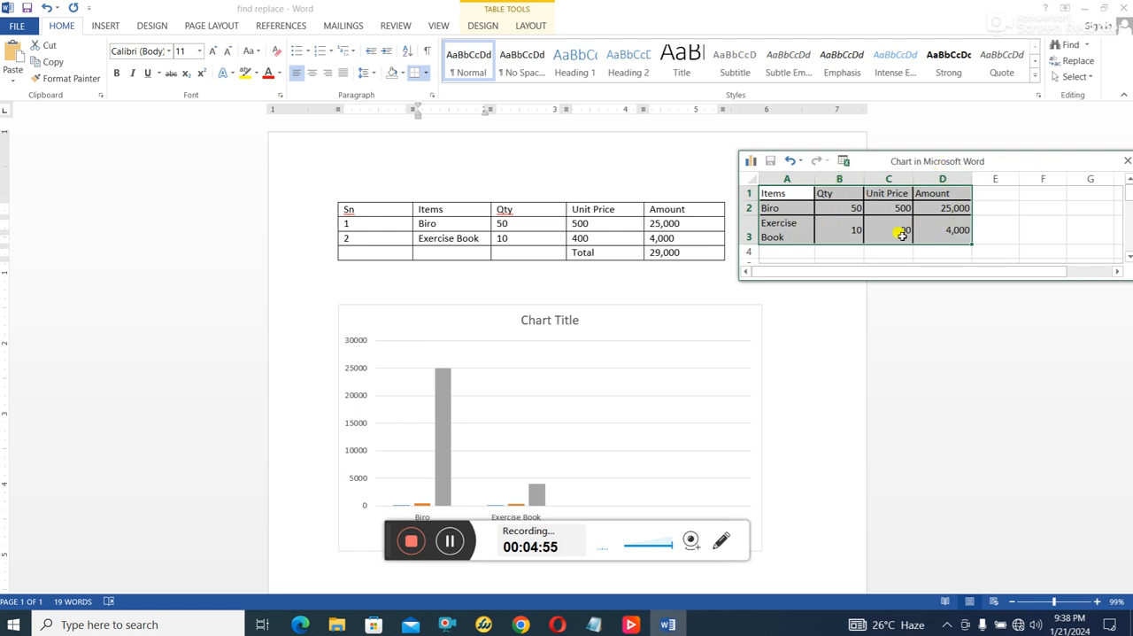
pyautogui.click(854, 232)
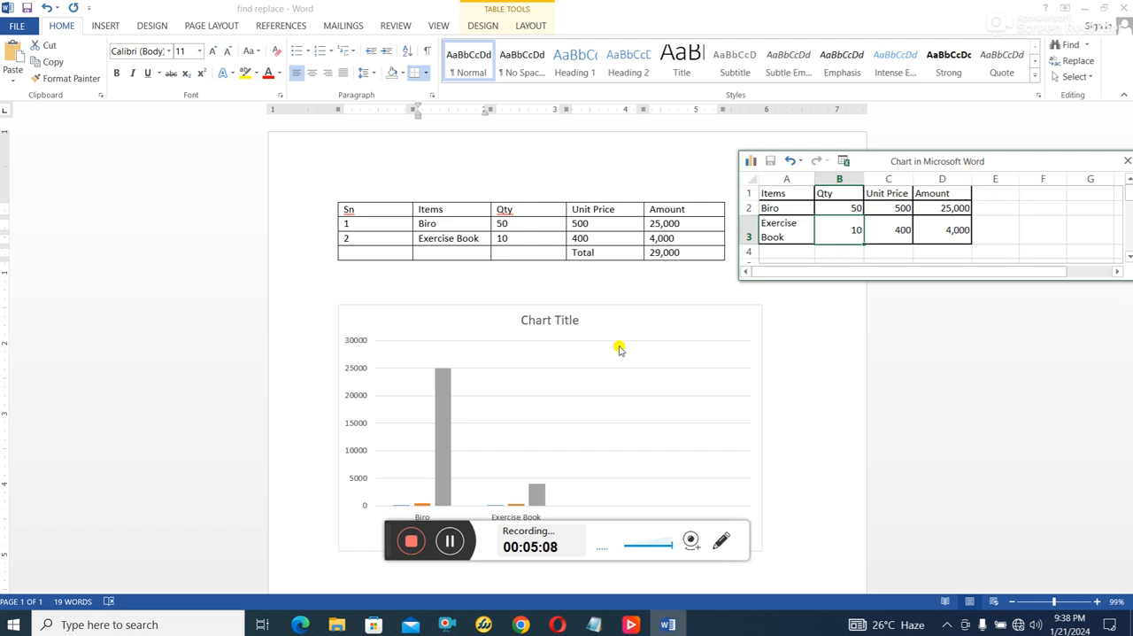
pyautogui.scroll(-1, 588, 438)
pyautogui.scroll(1, 658, 380)
pyautogui.moveTo(383, 538); pyautogui.dragTo(390, 586)
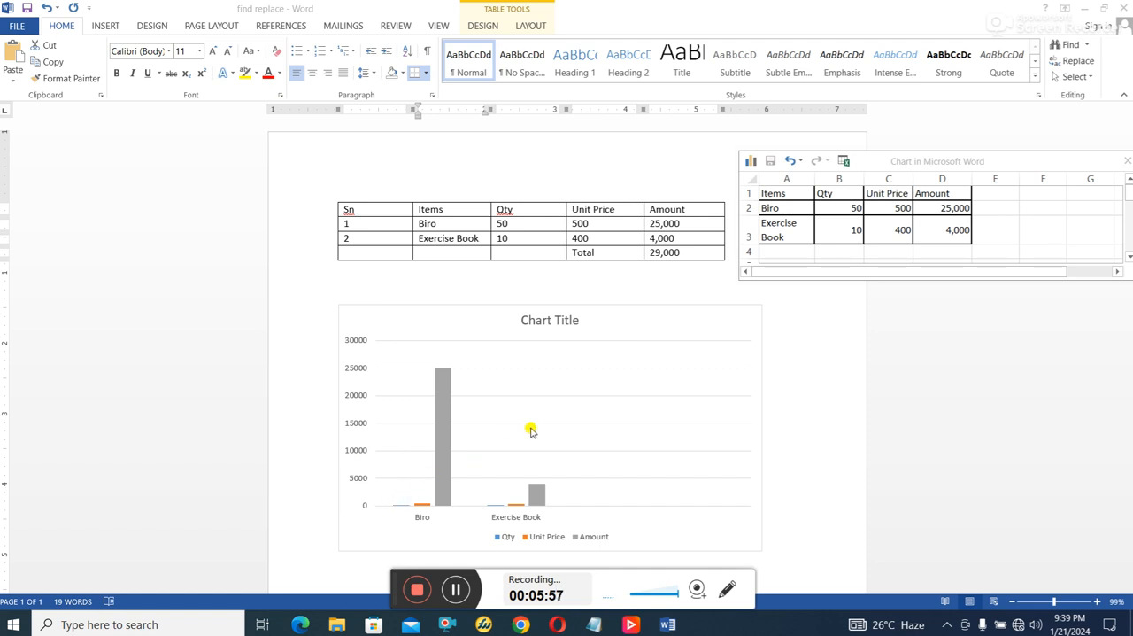
pyautogui.click(1057, 603)
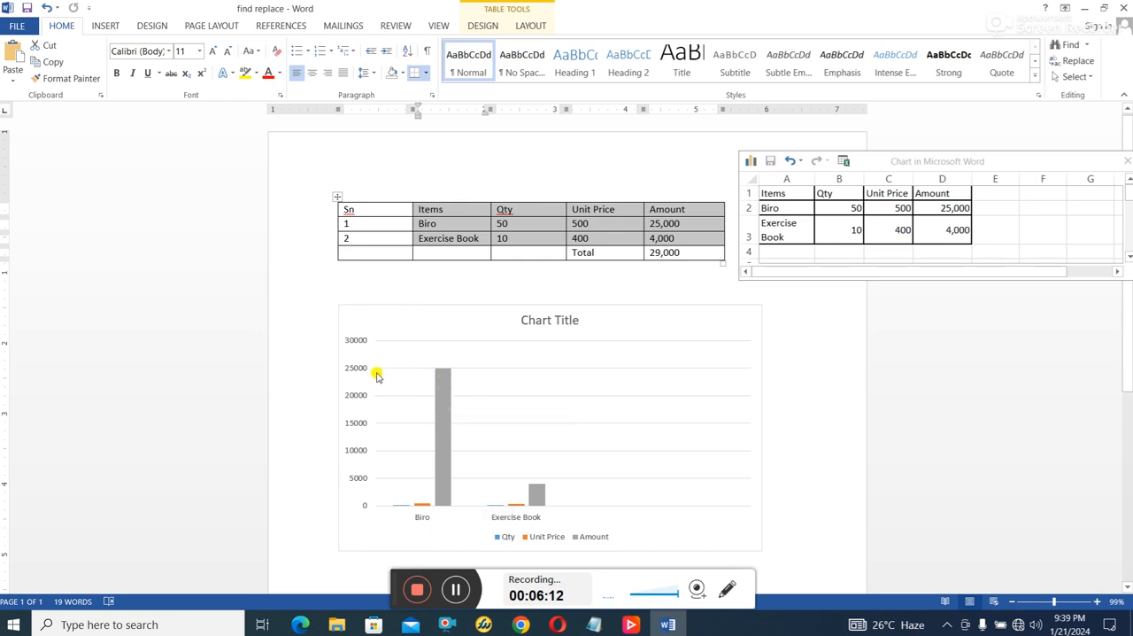
pyautogui.moveTo(539, 495)
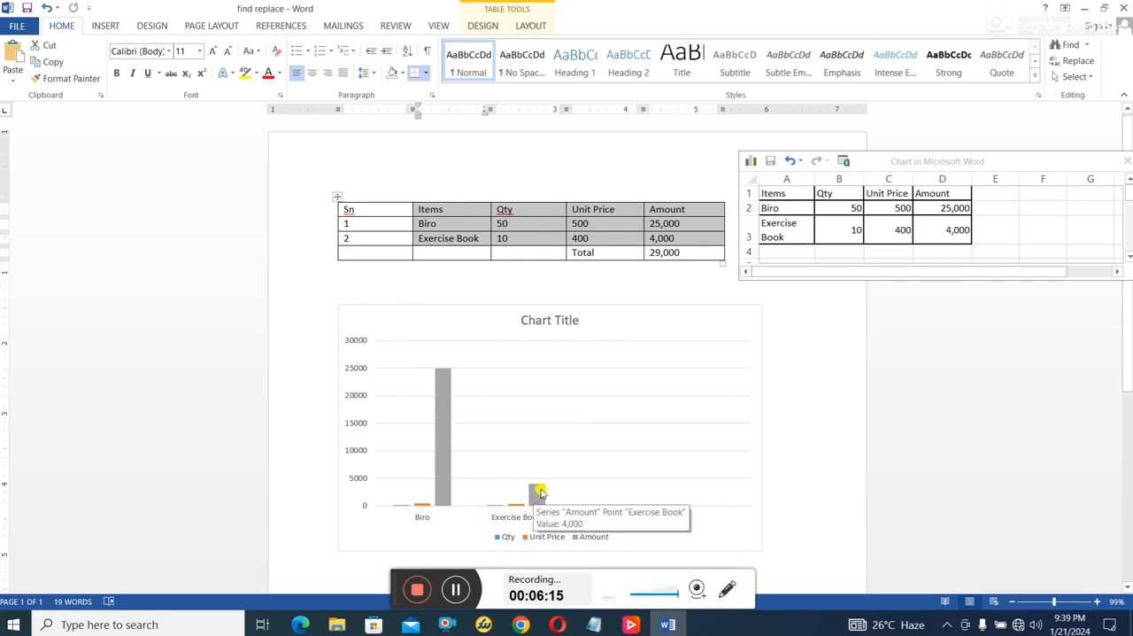